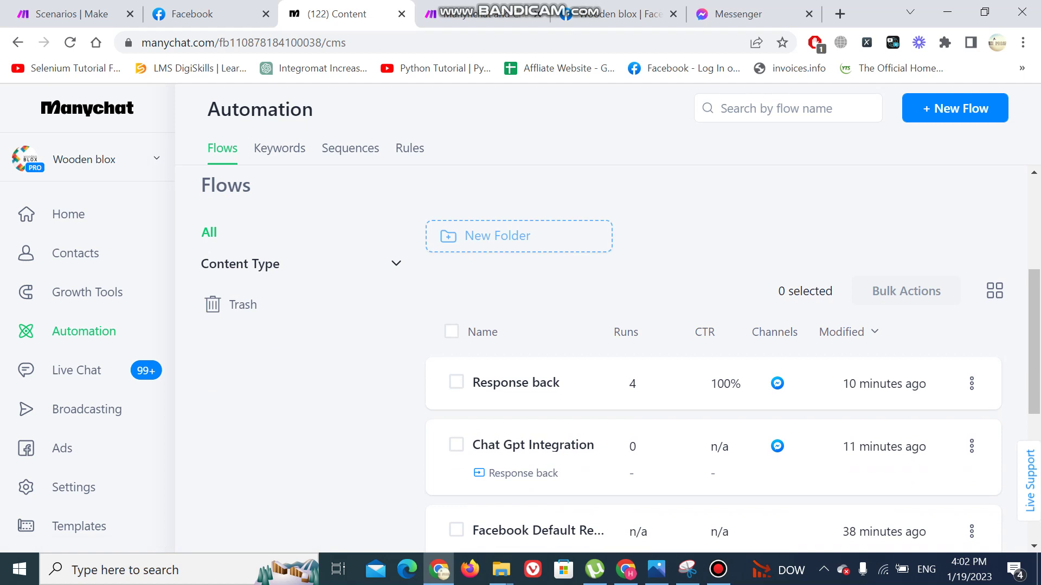
# Inspect the Chat Gpt Integration flow's starting step and its question-message stats.
pyautogui.click(533, 445)
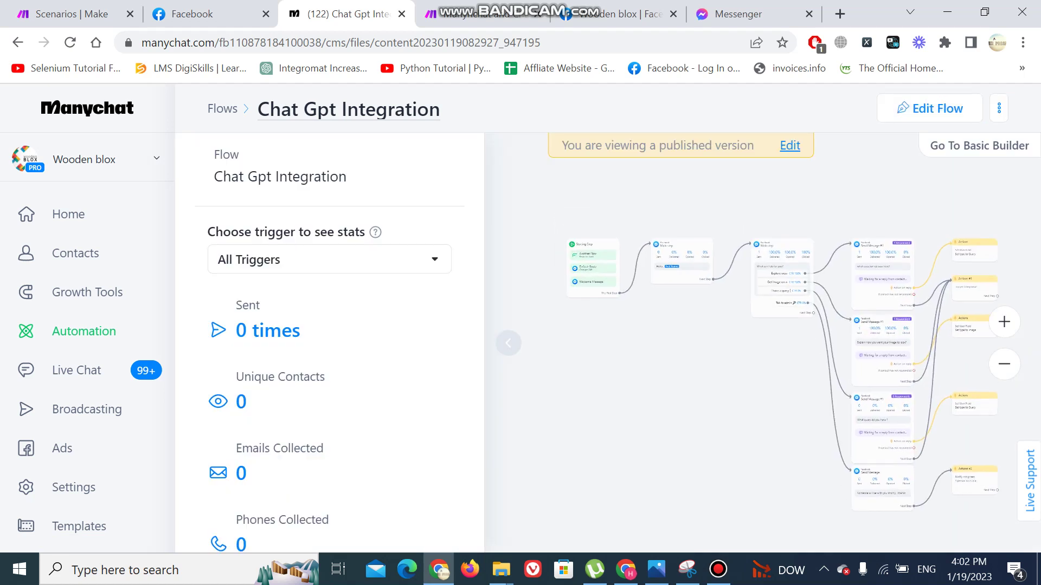
pyautogui.click(573, 263)
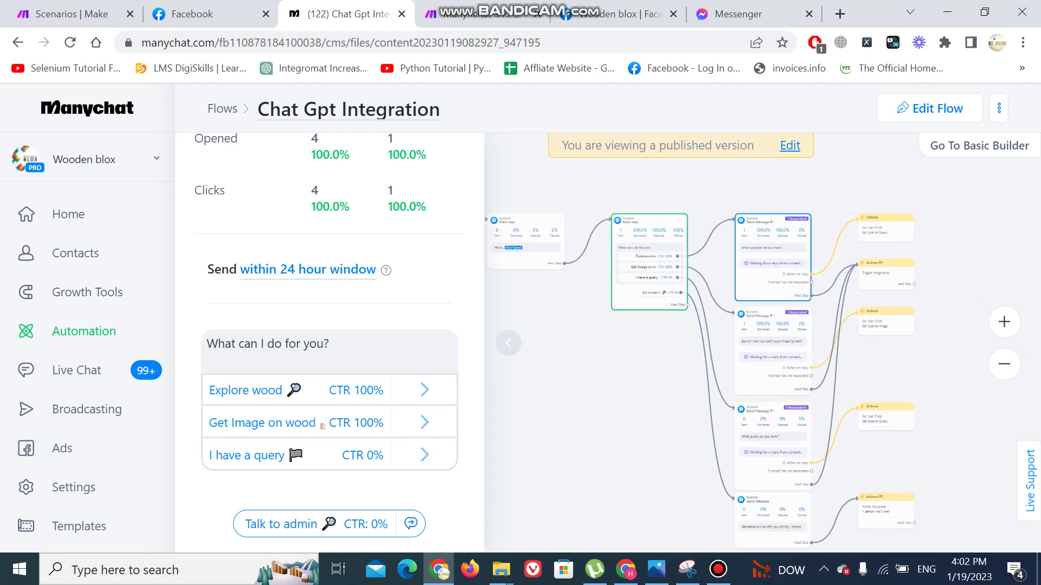
pyautogui.click(772, 255)
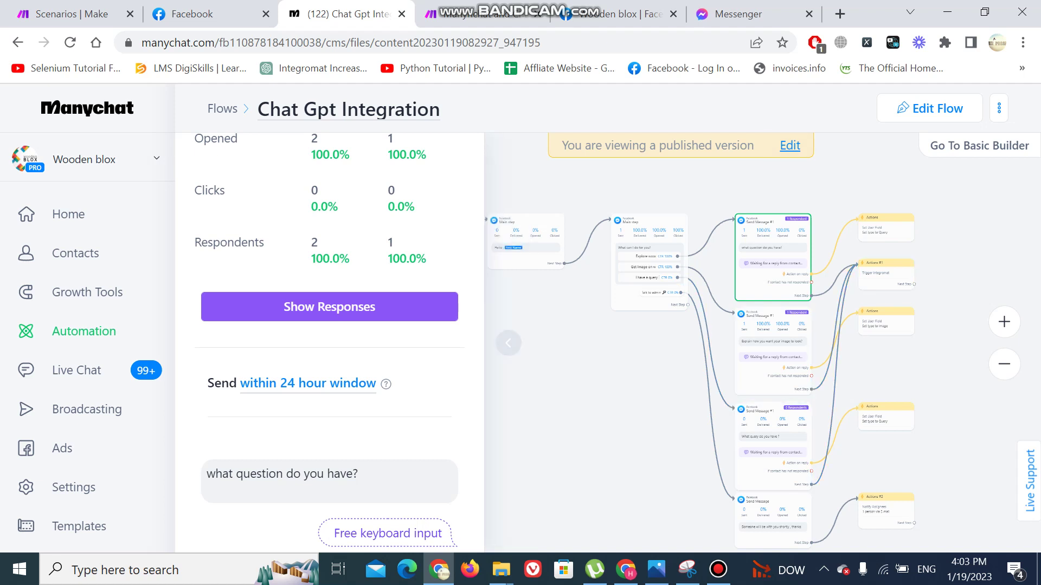
pyautogui.click(223, 109)
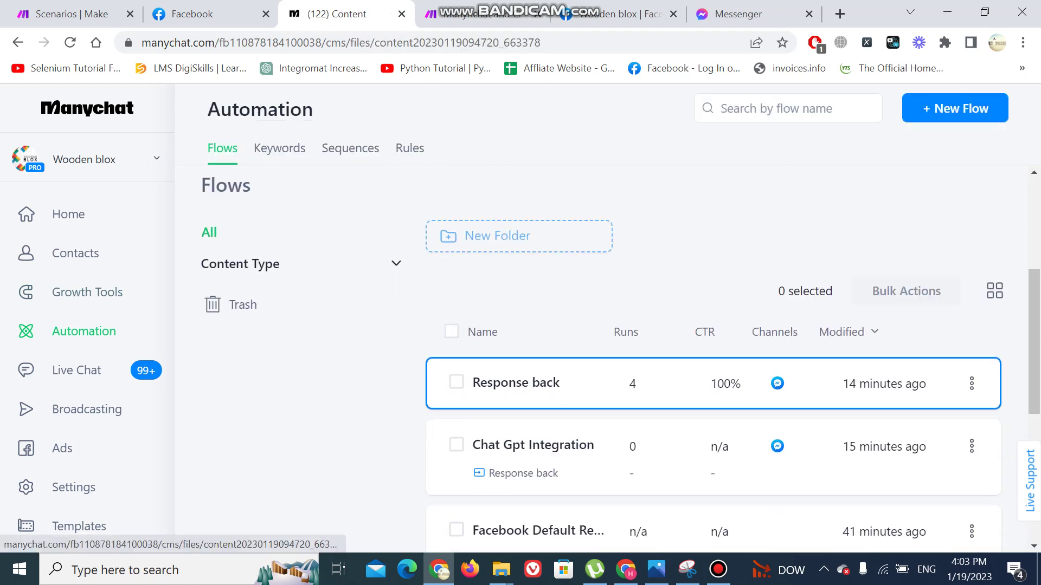
# Look over the Response back flow, then move to the Make scenario tab.
pyautogui.click(515, 382)
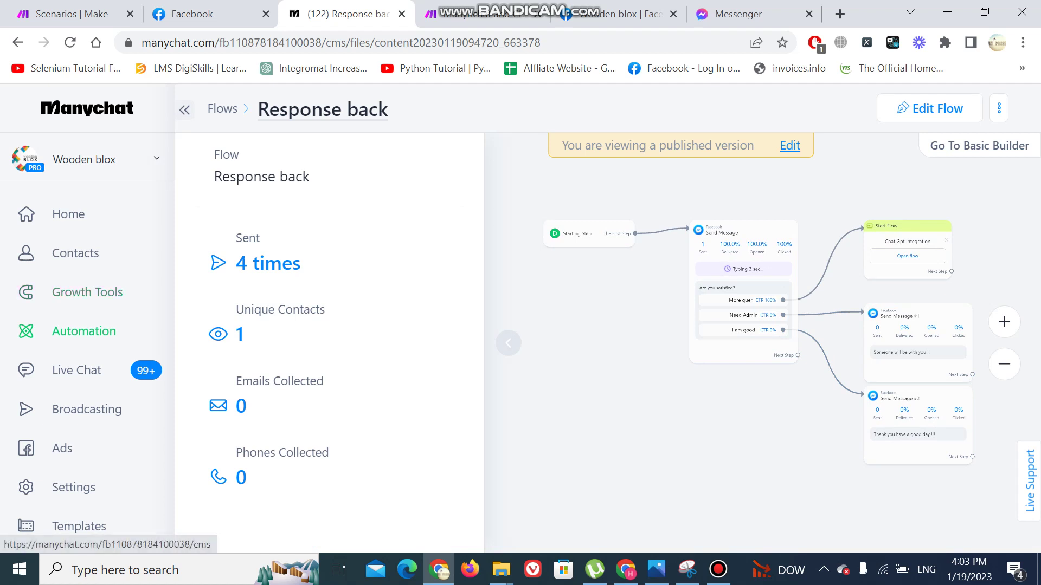
pyautogui.click(84, 331)
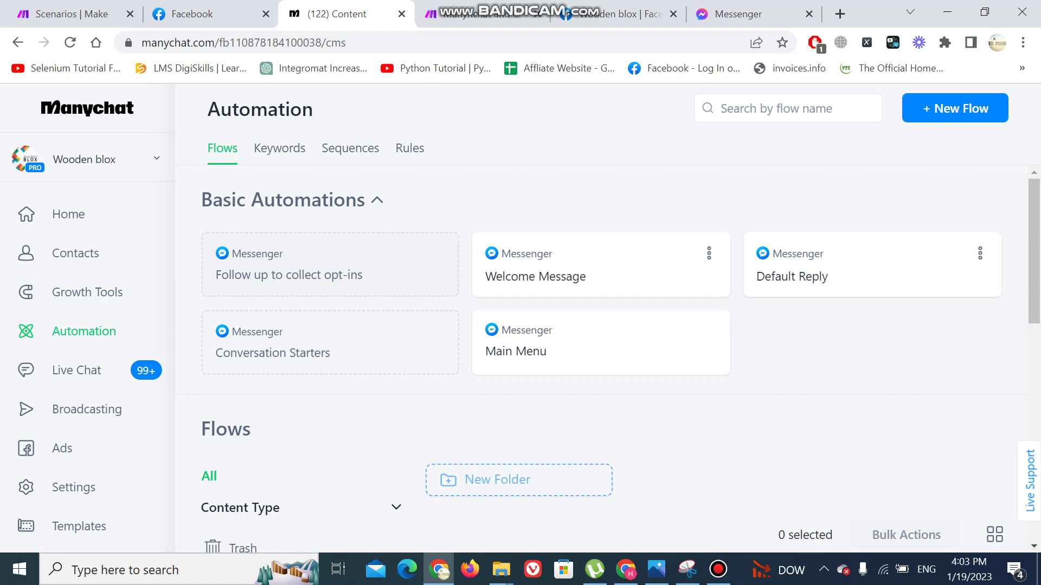
pyautogui.hotkey('ctrl', 'Tab')
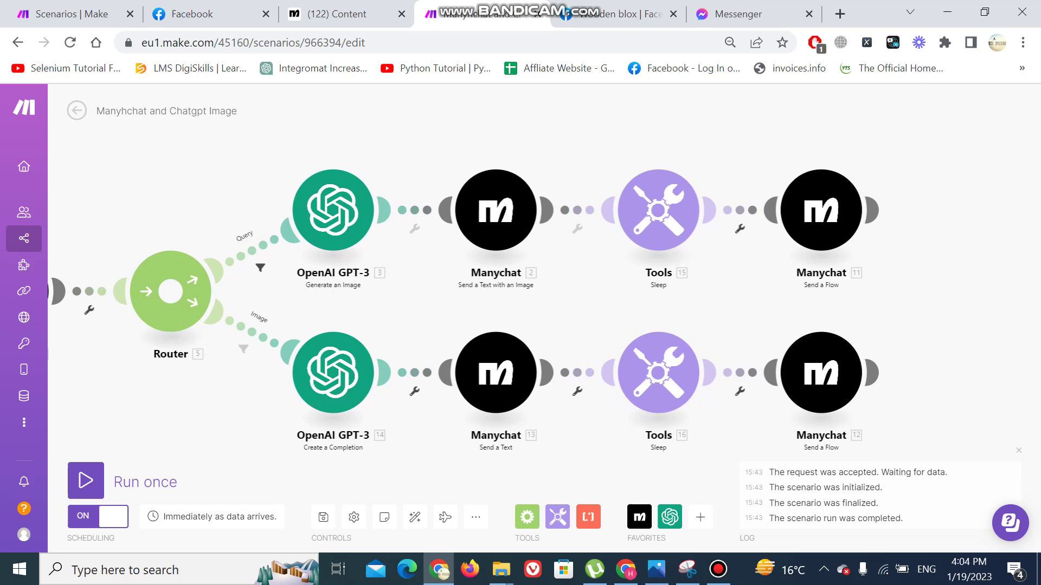
# Return to ManyChat and scroll down to the Automation flows list.
pyautogui.hotkey('ctrl', 'shift', 'Tab')
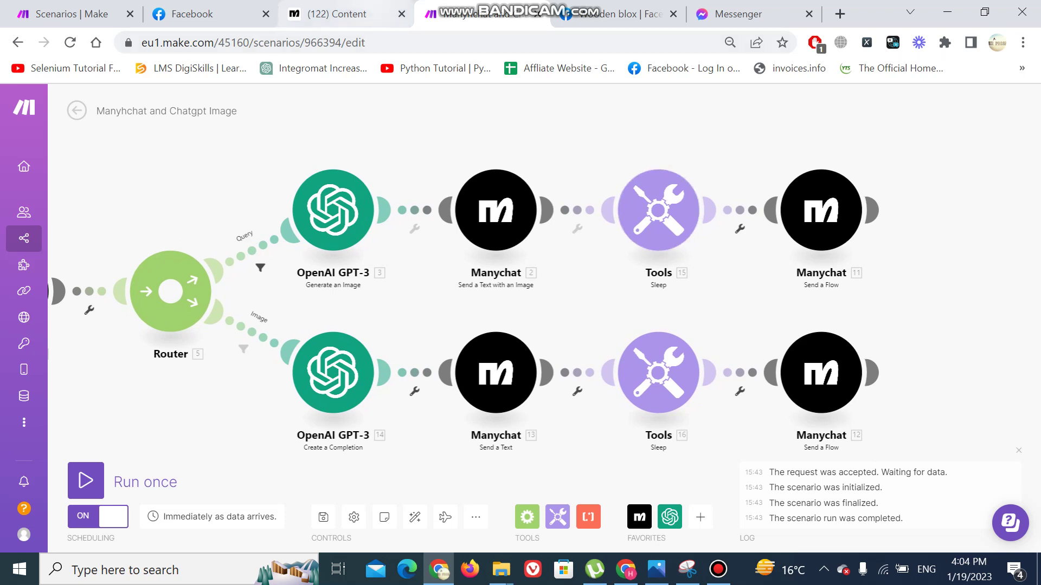
pyautogui.scroll(-5, 596, 357)
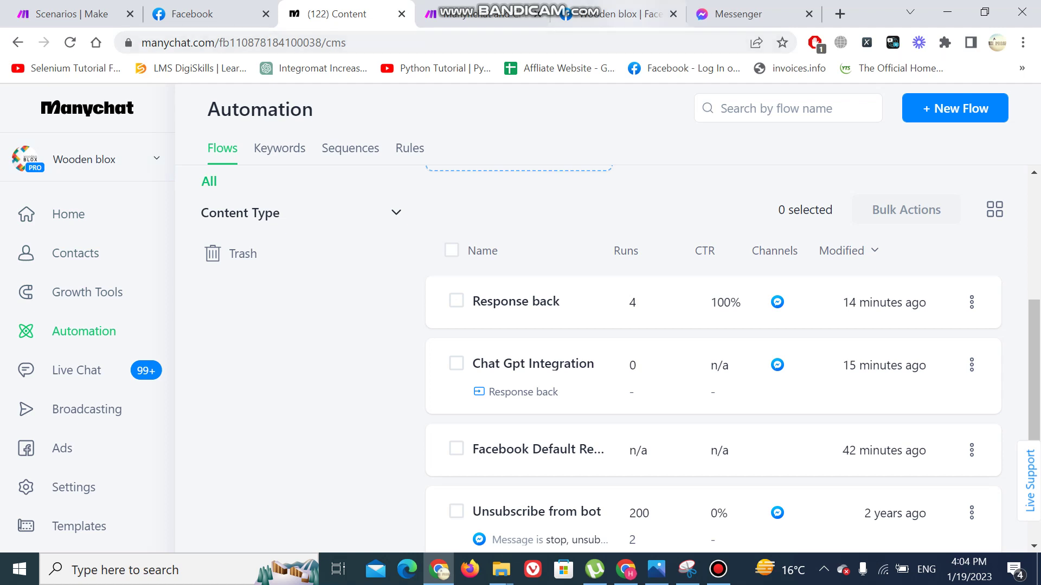
# Start a Messenger chat with the Wooden blox page and trigger the bot's greeting menu.
pyautogui.click(618, 14)
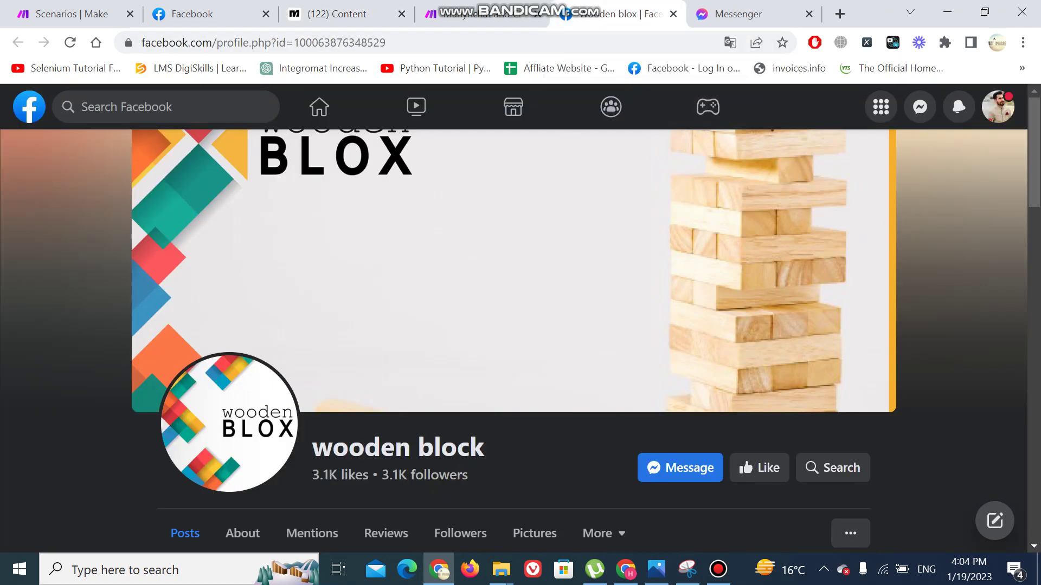
pyautogui.scroll(-3, 521, 341)
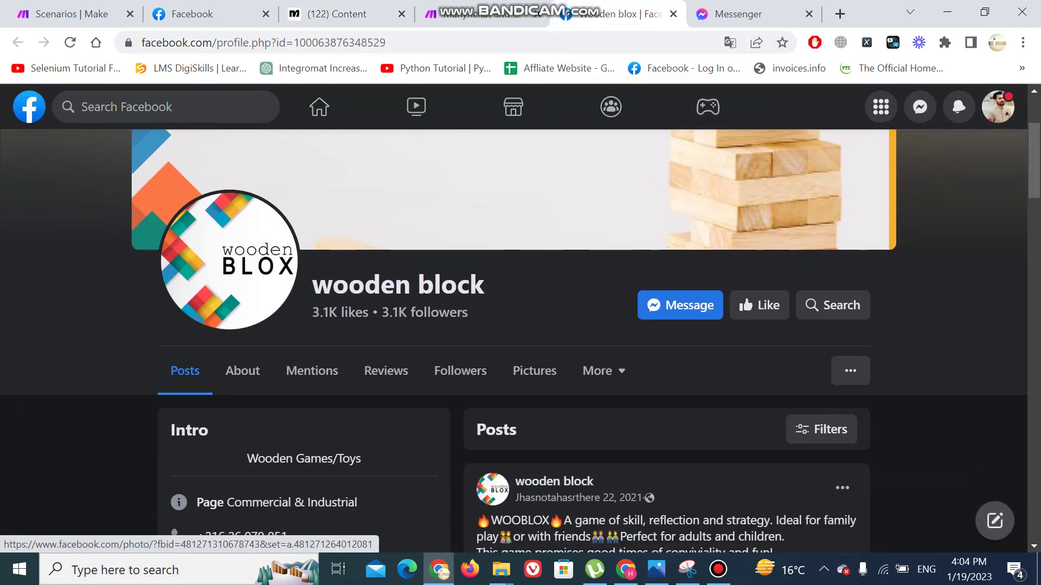
pyautogui.scroll(-2, 227, 260)
pyautogui.click(680, 224)
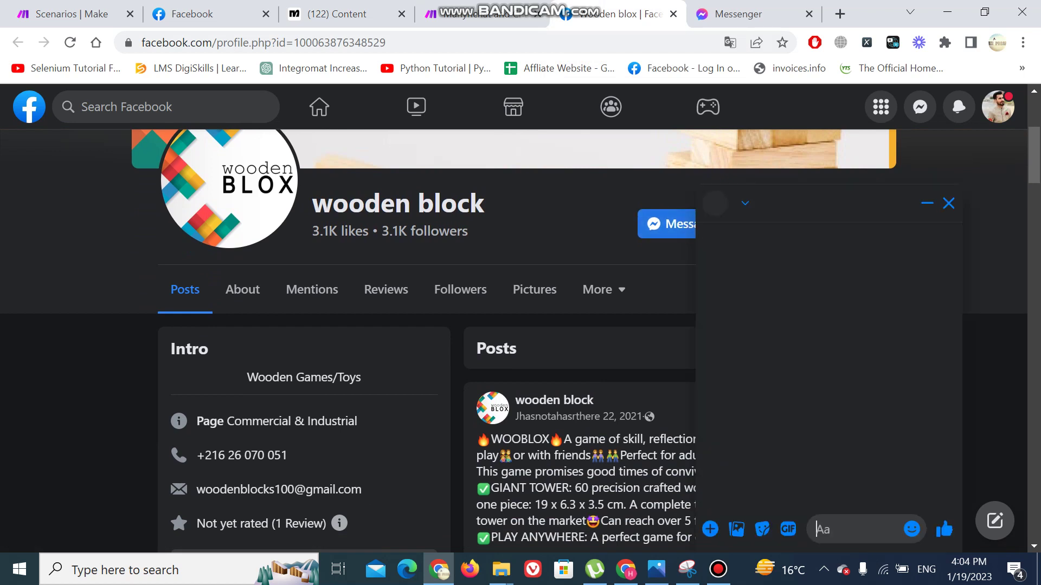
pyautogui.scroll(-1, 604, 261)
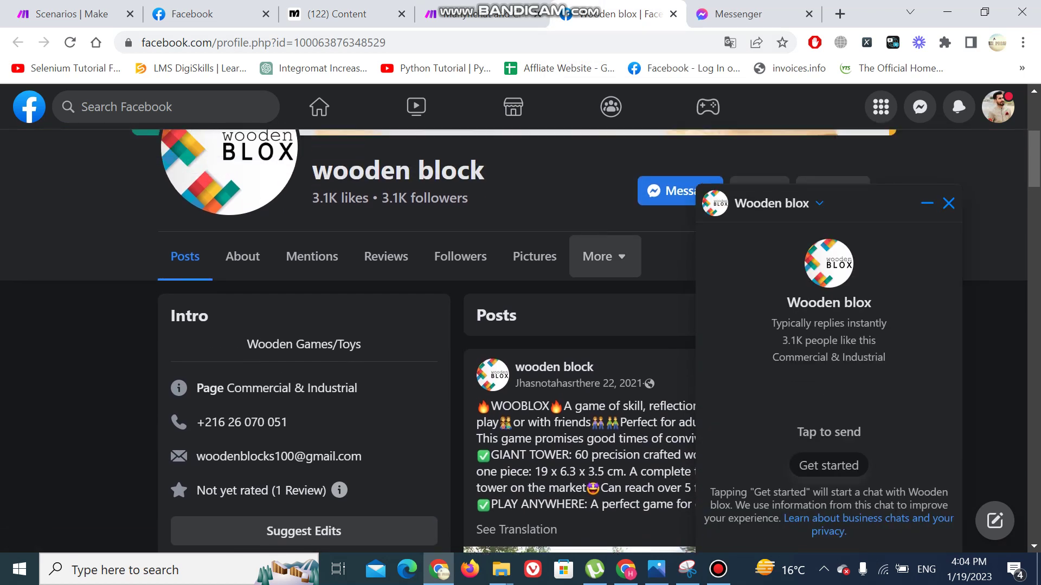
pyautogui.scroll(2, 604, 260)
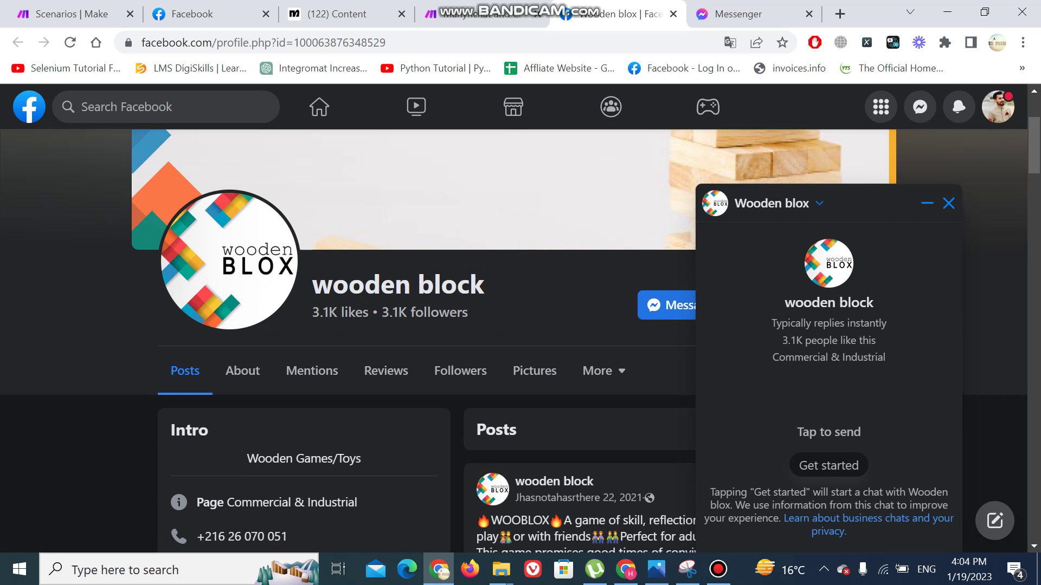
pyautogui.click(828, 465)
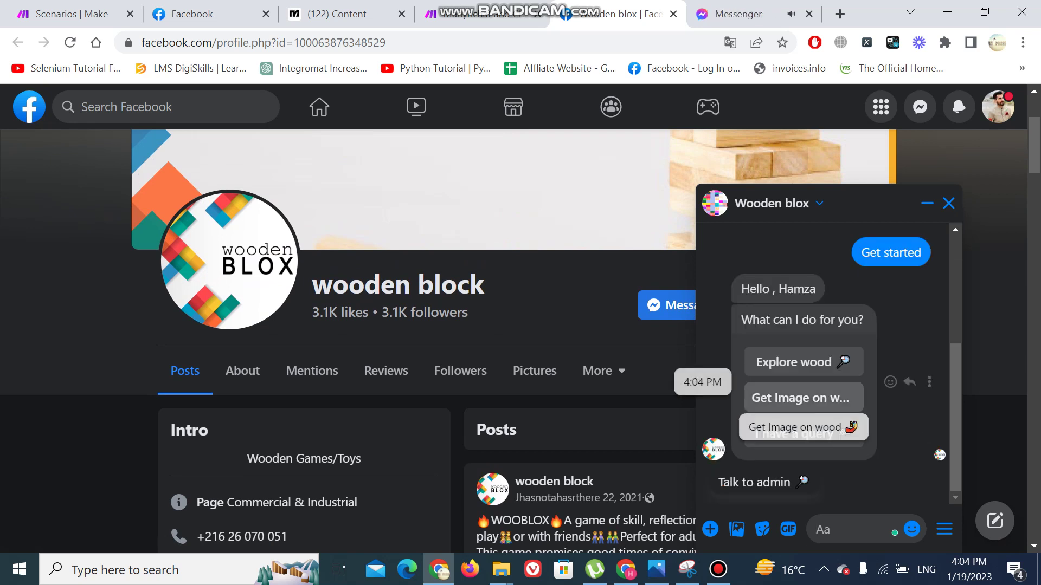
pyautogui.moveTo(803, 398)
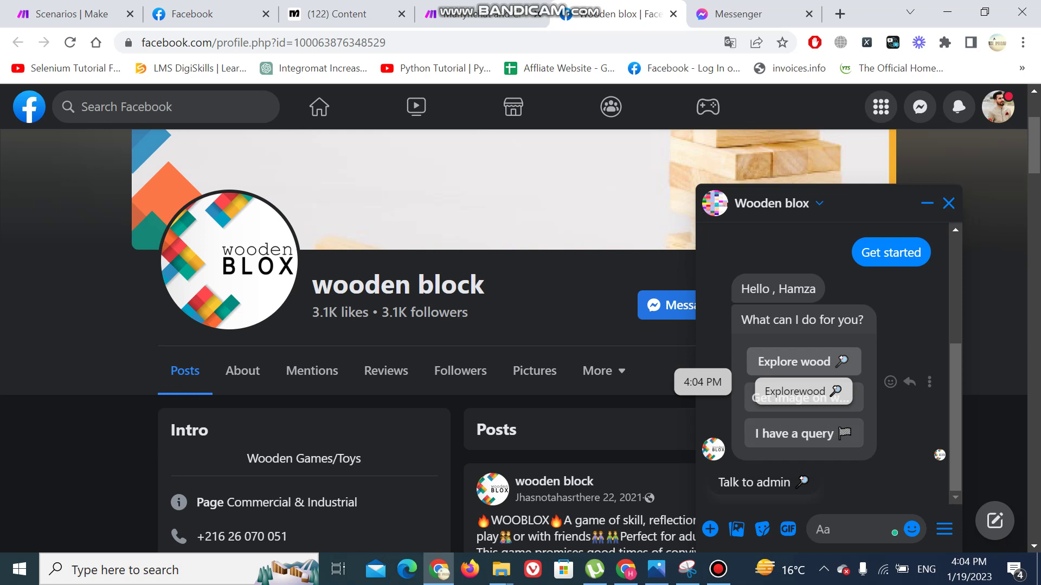
# Pick Explore wood and ask which country has the best wood for furniture.
pyautogui.click(797, 363)
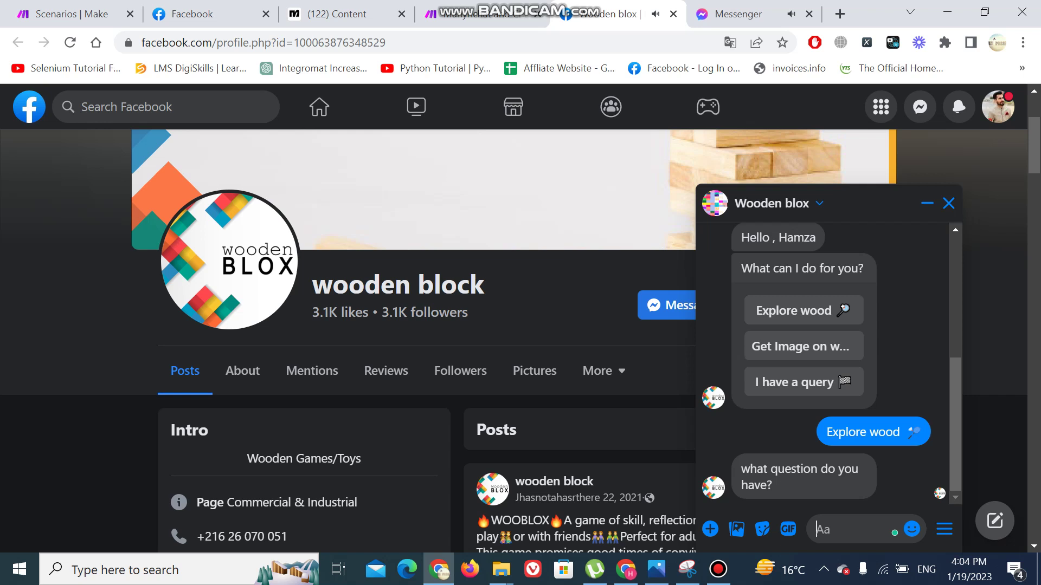
pyautogui.write('wha')
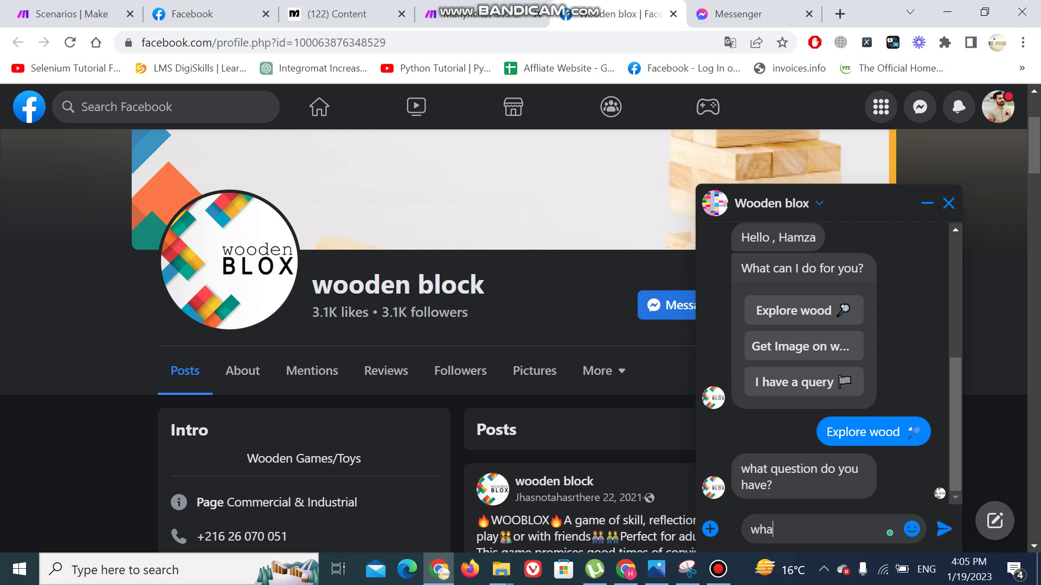
pyautogui.write('t is ')
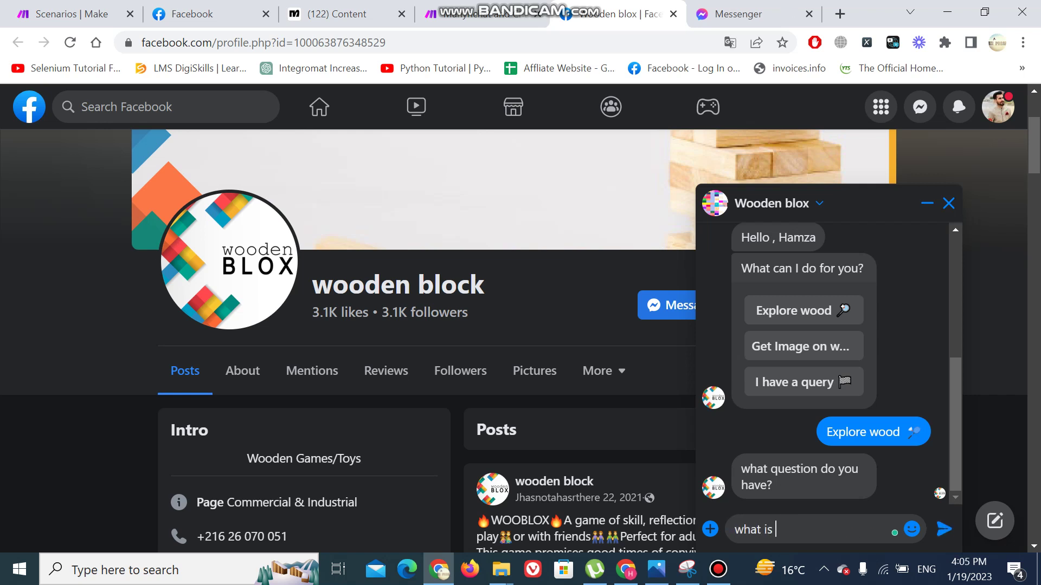
pyautogui.write('t')
pyautogui.press('BackSpace')
pyautogui.press('BackSpace')
pyautogui.press('BackSpace')
pyautogui.press('BackSpace')
pyautogui.press('BackSpace')
pyautogui.press('BackSpace')
pyautogui.press('BackSpace')
pyautogui.press('BackSpace')
pyautogui.write('h')
pyautogui.write('ich country')
pyautogui.write(' have the best')
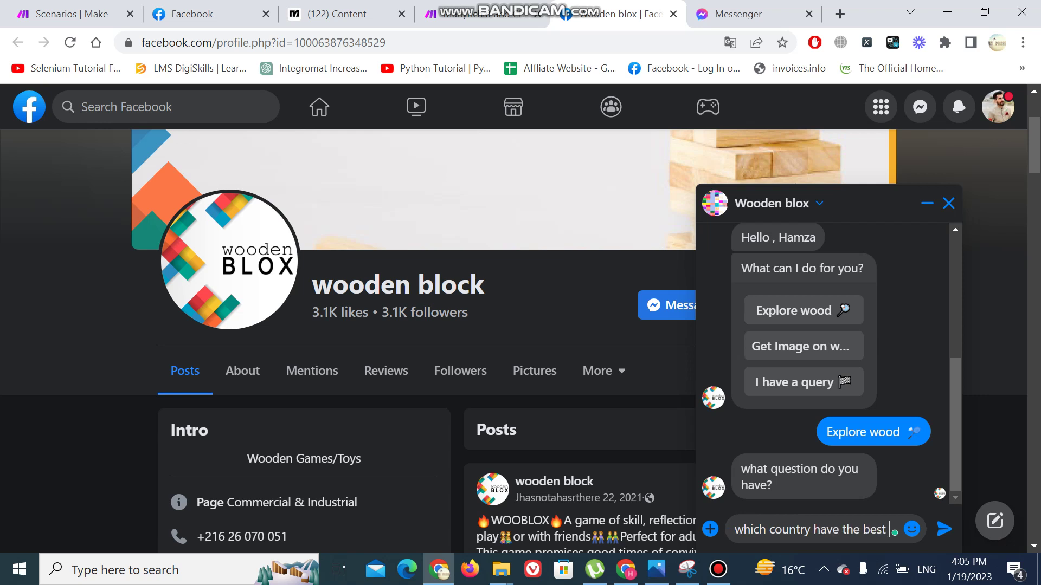
pyautogui.write(' wood in the ')
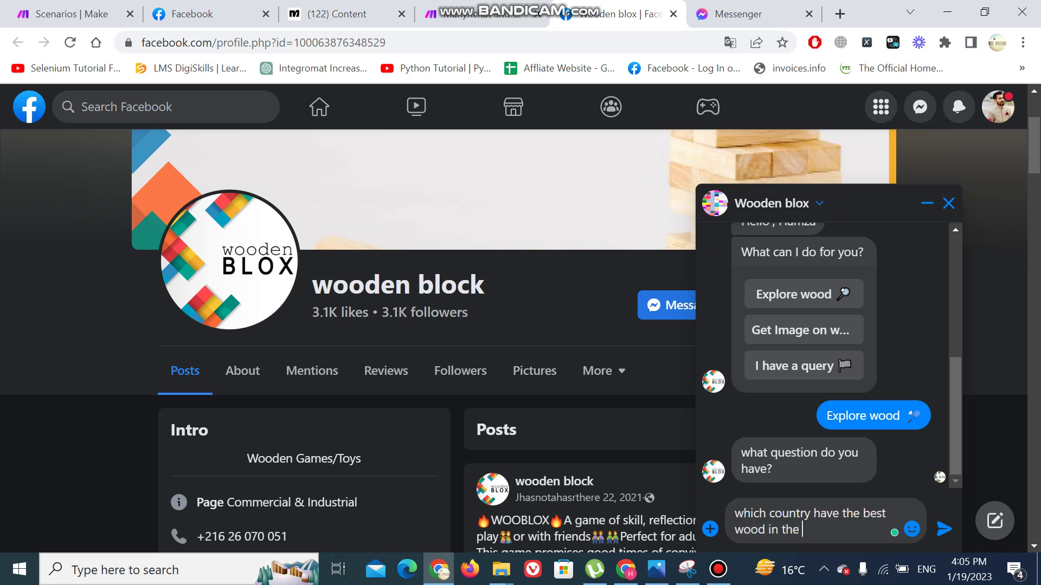
pyautogui.write('world in ')
pyautogui.write('temrs o')
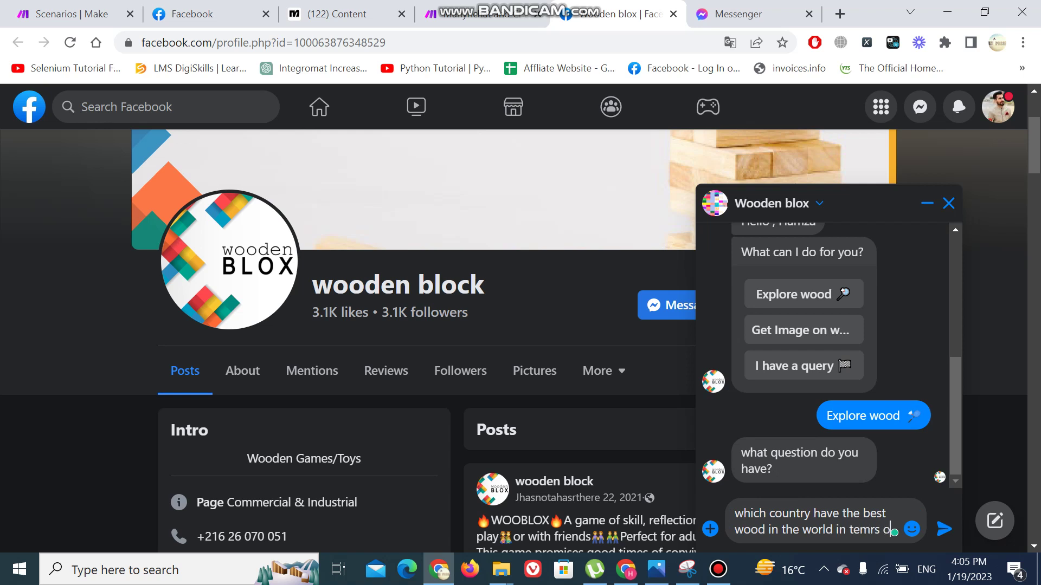
pyautogui.write('f furni')
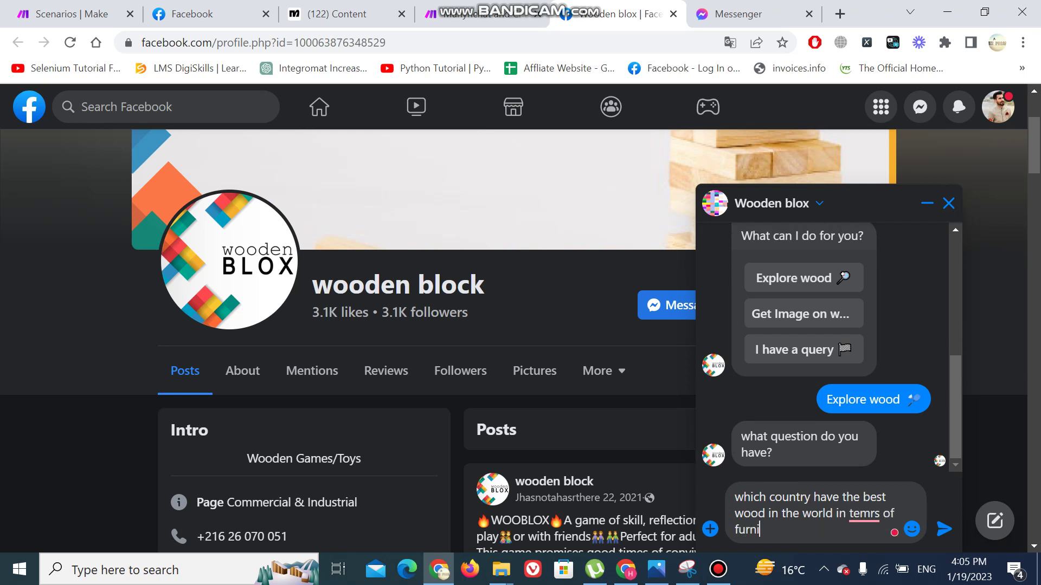
pyautogui.write('ture')
pyautogui.press('Return')
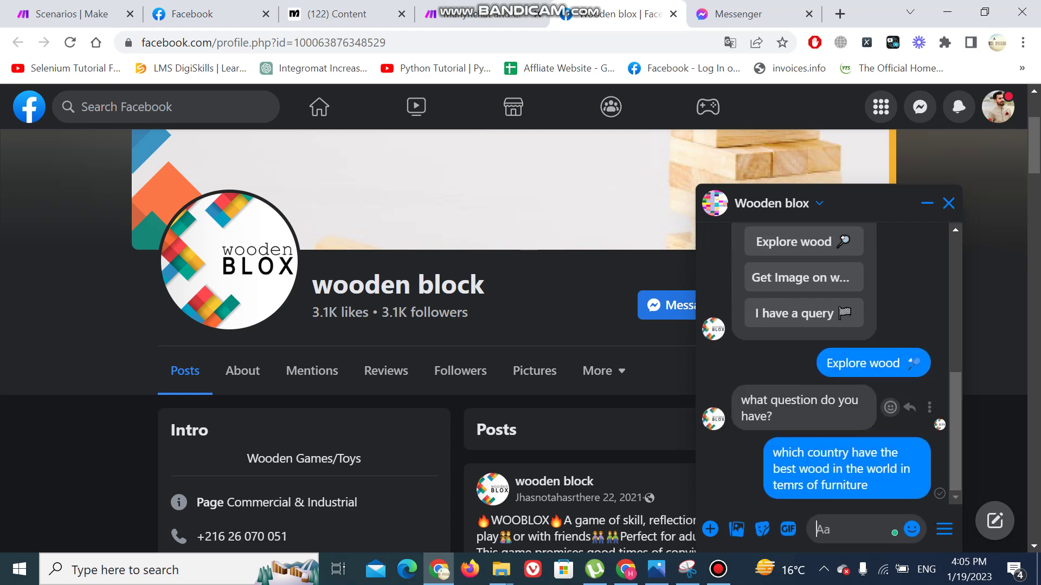
# Watch the Make run, then read the bot's reply naming countries known for furniture wood.
pyautogui.click(477, 14)
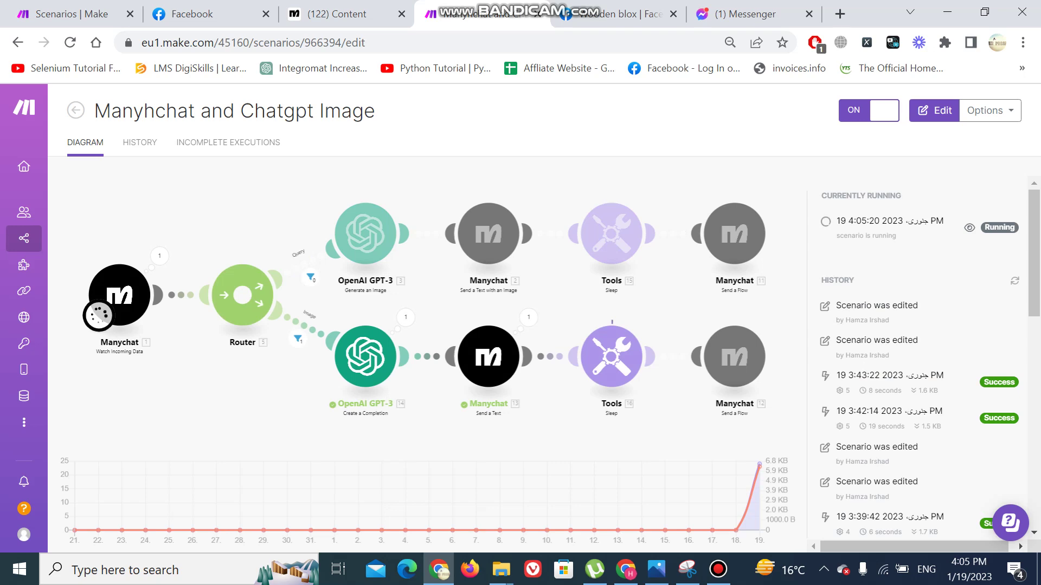
pyautogui.hotkey('ctrl', 'Tab')
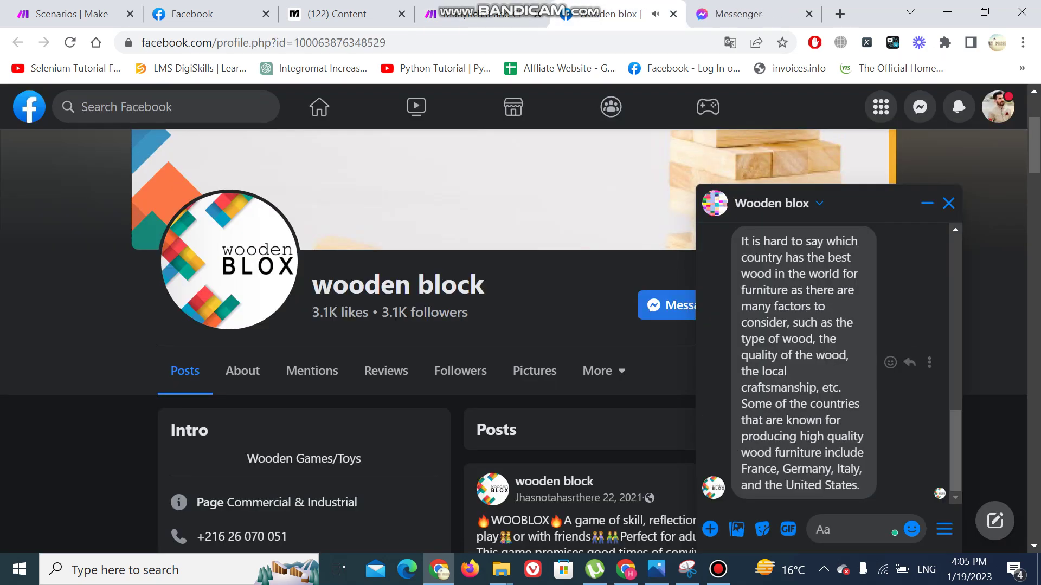
pyautogui.scroll(2, 814, 363)
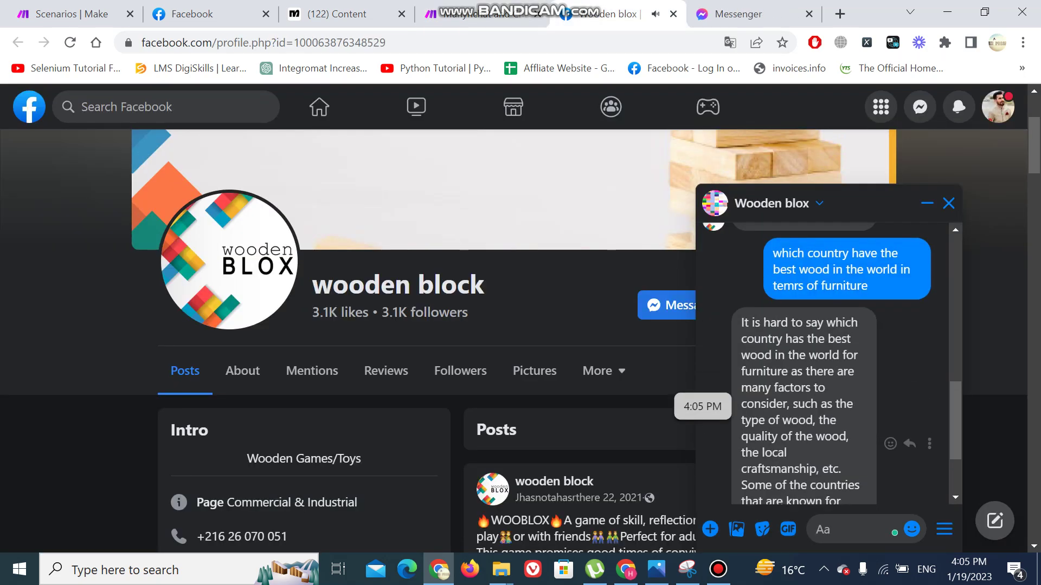
pyautogui.scroll(-2, 814, 363)
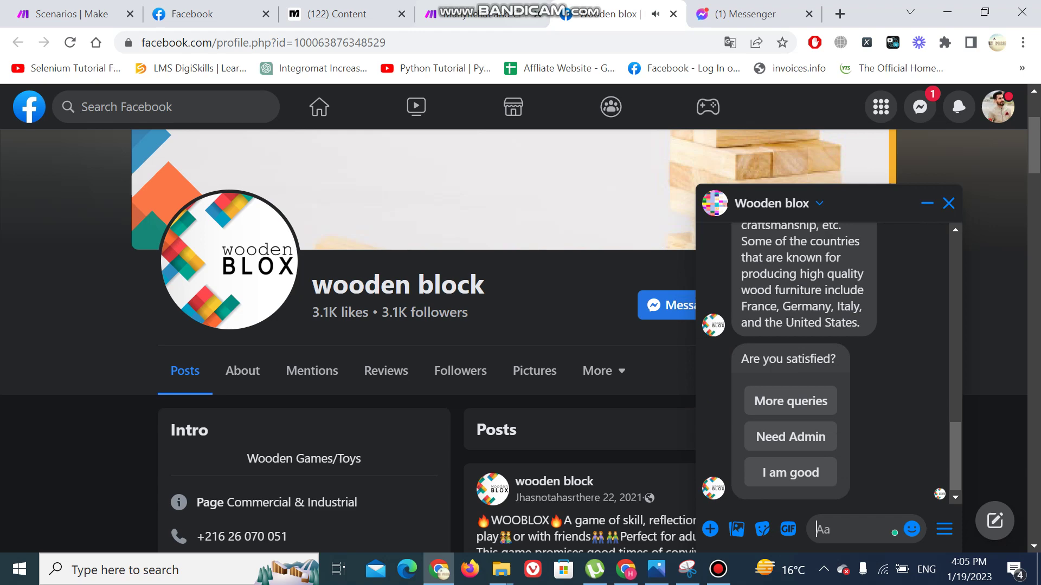
pyautogui.hotkey('ctrl', 'shift', 'Tab')
pyautogui.hotkey('ctrl', 'Tab')
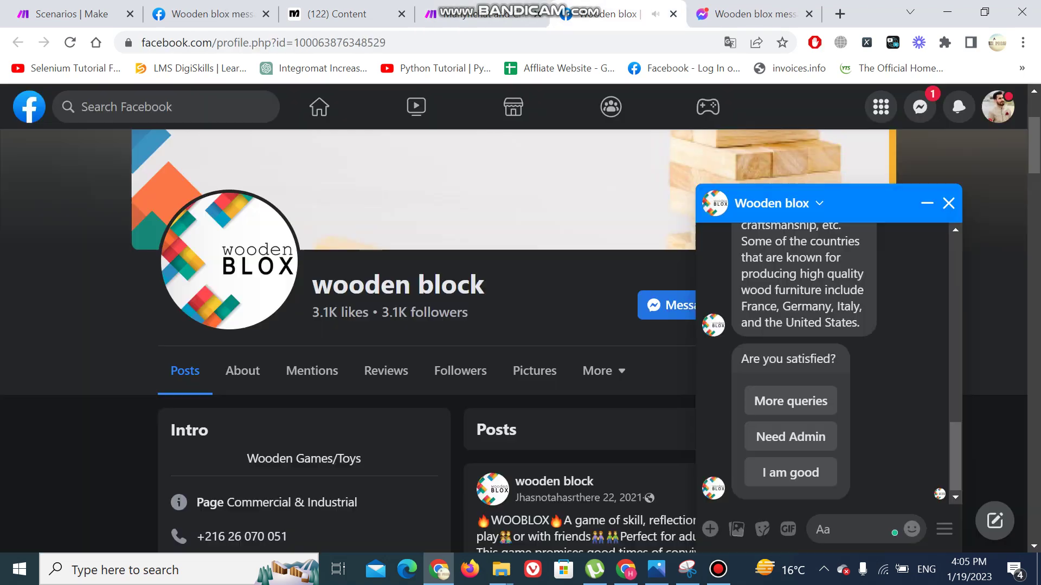
pyautogui.scroll(2, 824, 363)
pyautogui.scroll(3, 824, 363)
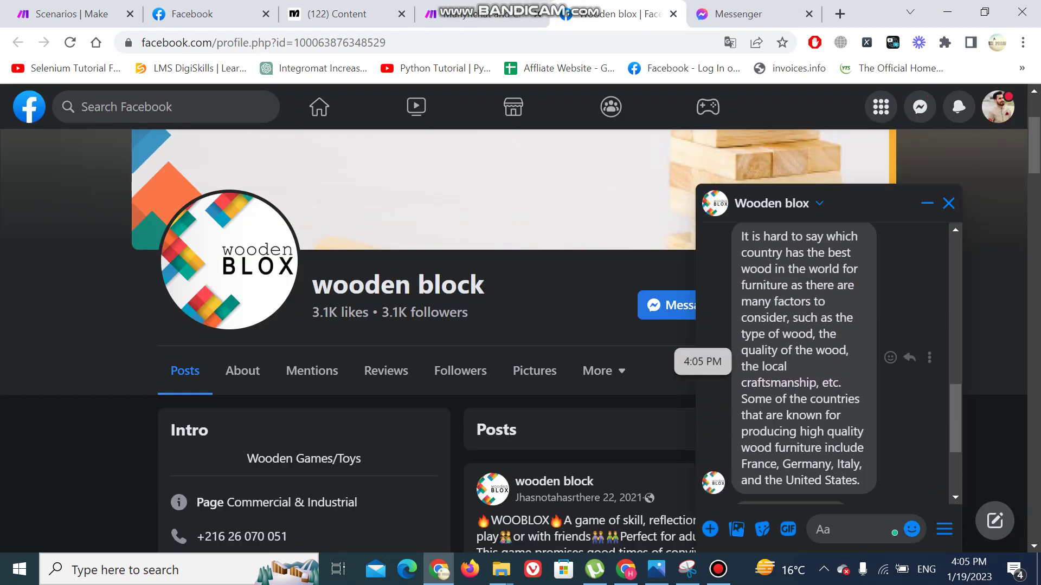
pyautogui.scroll(-5, 824, 364)
# Choose More queries, then Get Image on wood.
pyautogui.click(791, 402)
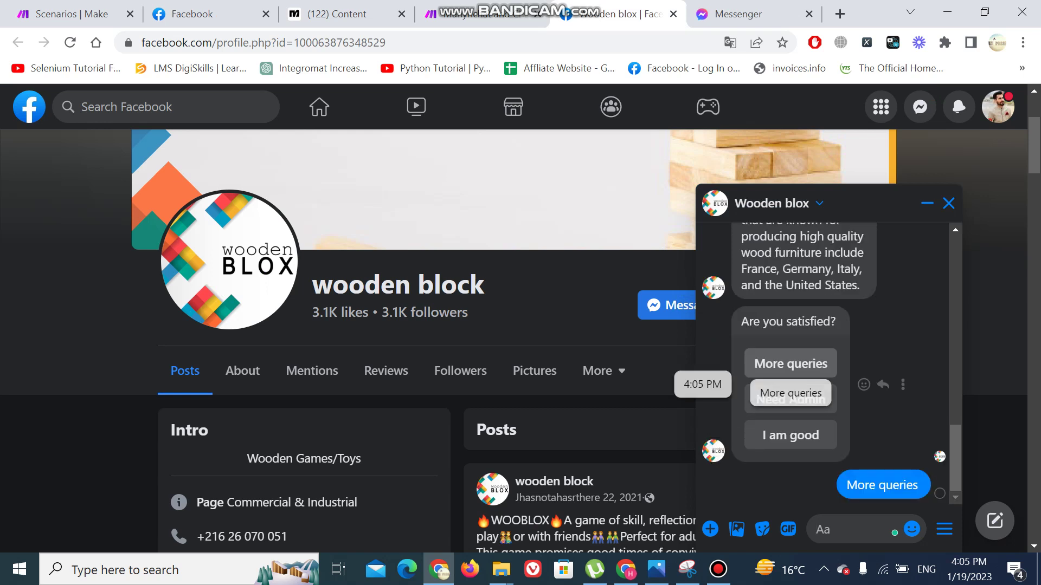
pyautogui.click(790, 400)
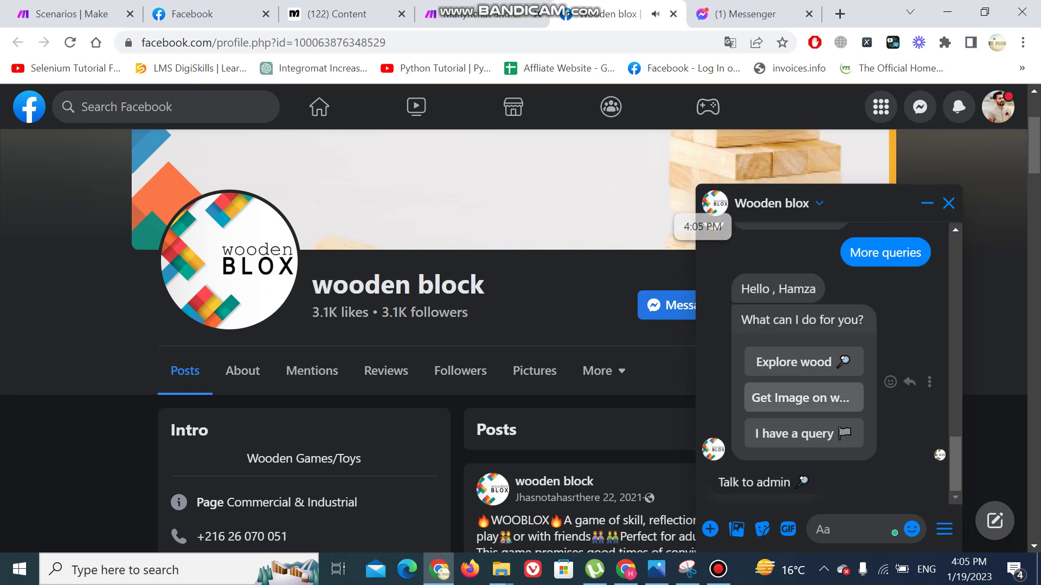
pyautogui.click(802, 399)
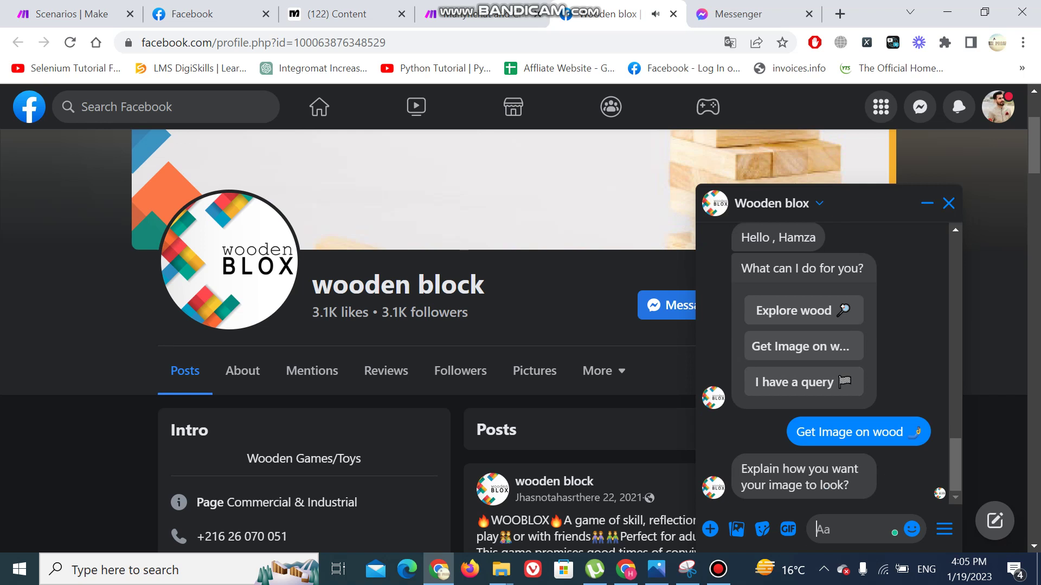
# Send the image description 'sitting on wood having a beautiful river view'.
pyautogui.write('siitng')
pyautogui.press('BackSpace')
pyautogui.press('BackSpace')
pyautogui.press('BackSpace')
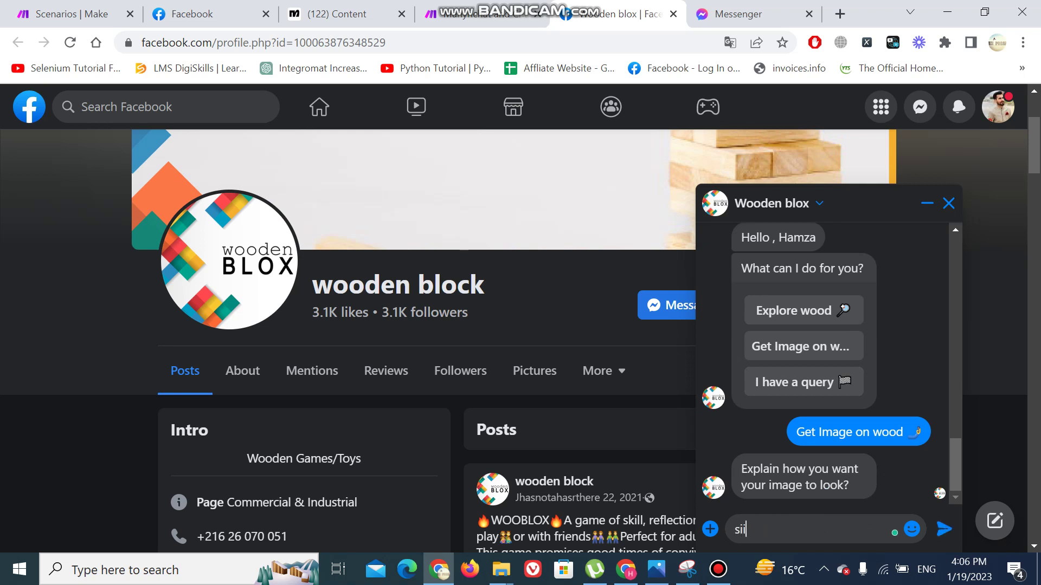
pyautogui.write('ti')
pyautogui.write('in')
pyautogui.write('n woo')
pyautogui.write('hav')
pyautogui.write('g a')
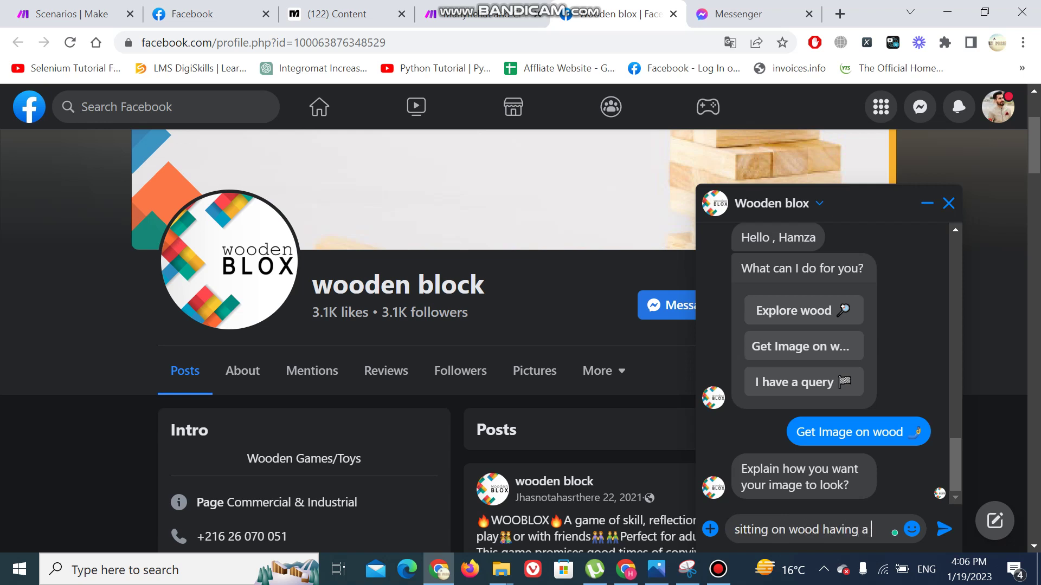
pyautogui.write(' beatiful')
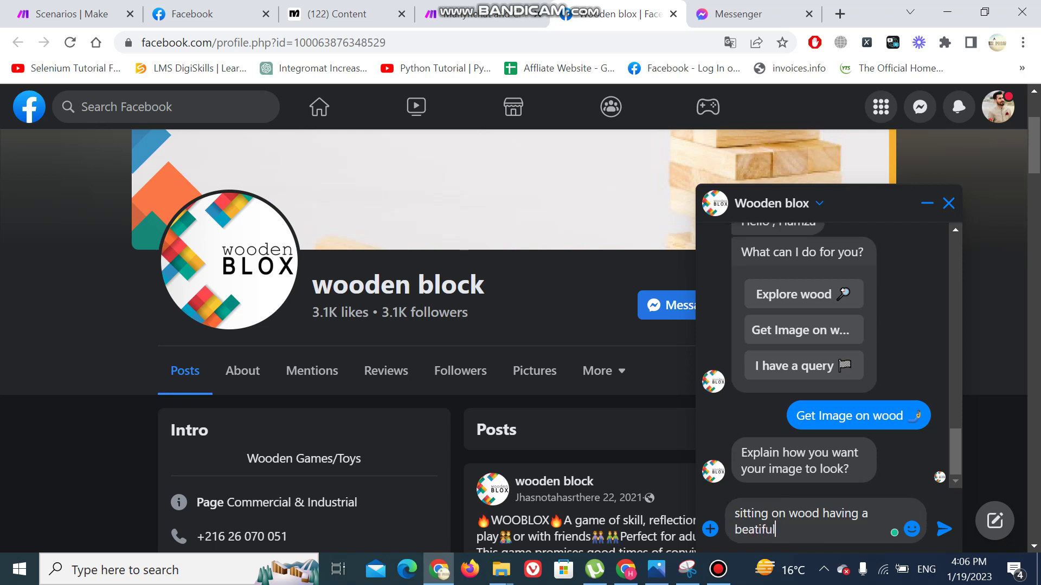
pyautogui.write('ver w')
pyautogui.write('ew')
pyautogui.press('Return')
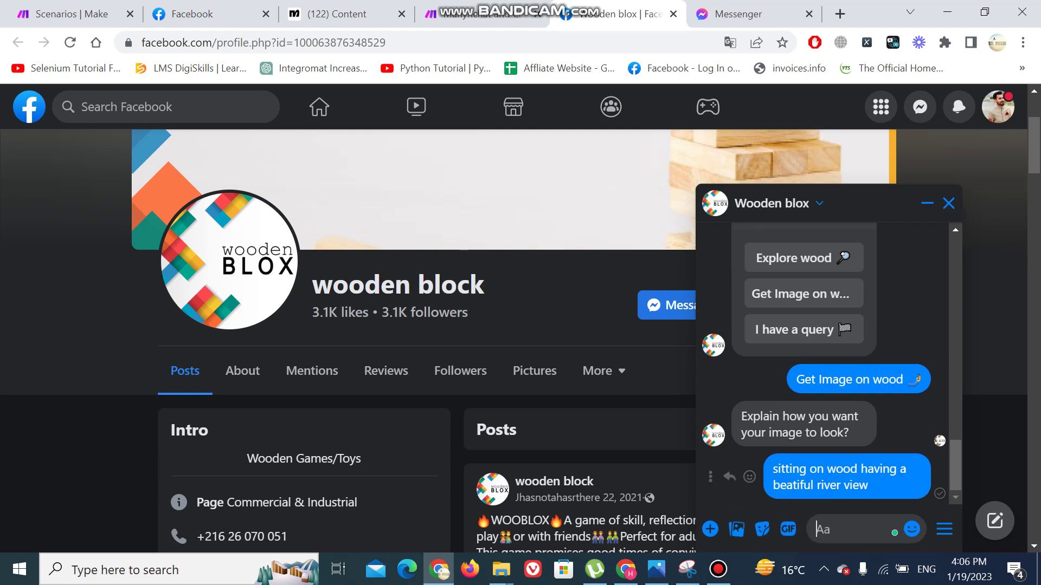
# Check the Make run, then scroll the chat to view the generated forest image.
pyautogui.click(477, 13)
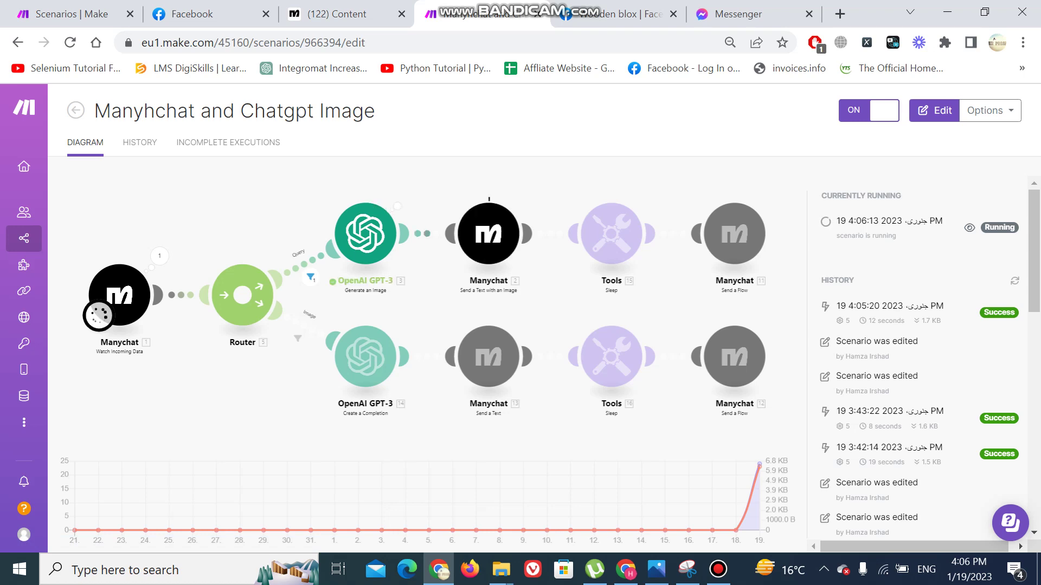
pyautogui.hotkey('ctrl', 'Tab')
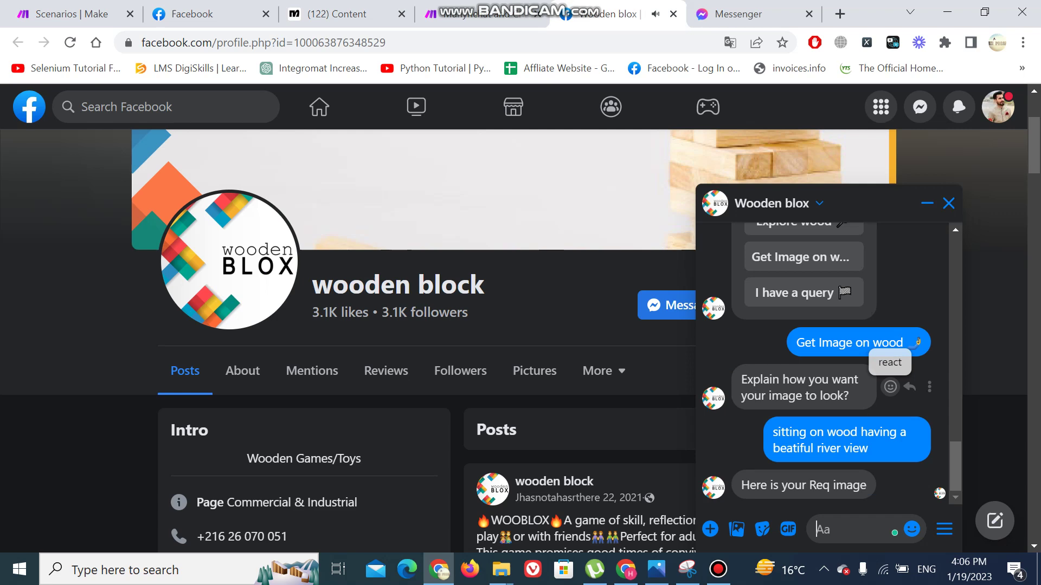
pyautogui.scroll(-1, 889, 387)
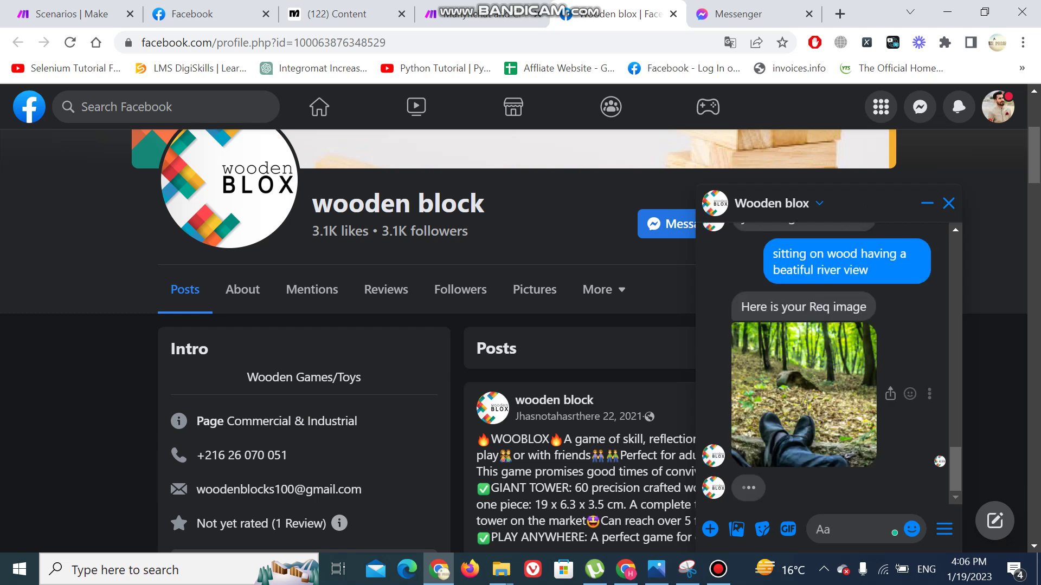
pyautogui.scroll(-1, 889, 425)
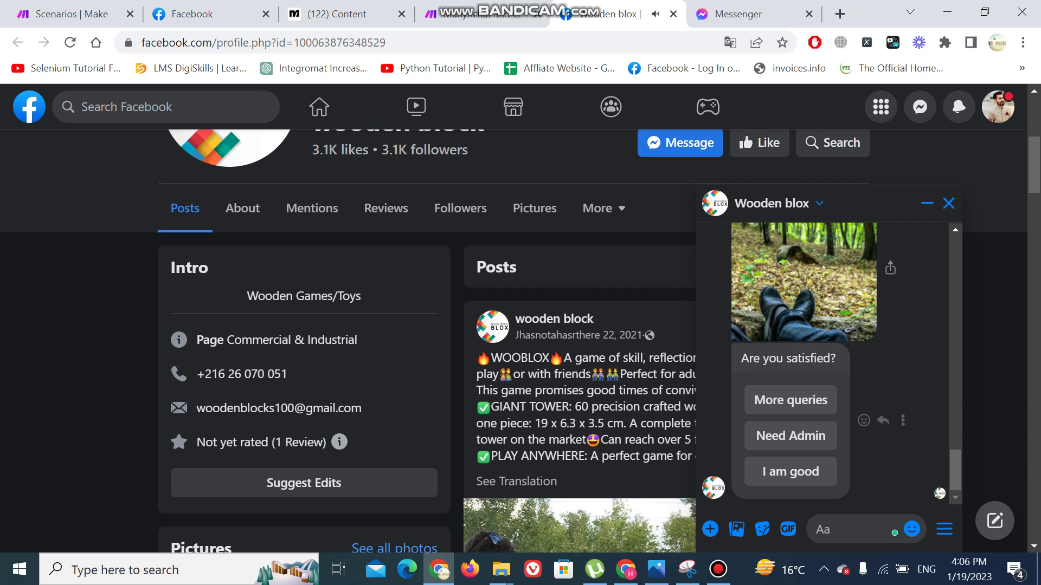
# Choose More queries and I have a query, then ask 'who is the best wood maker company in USA'.
pyautogui.click(790, 401)
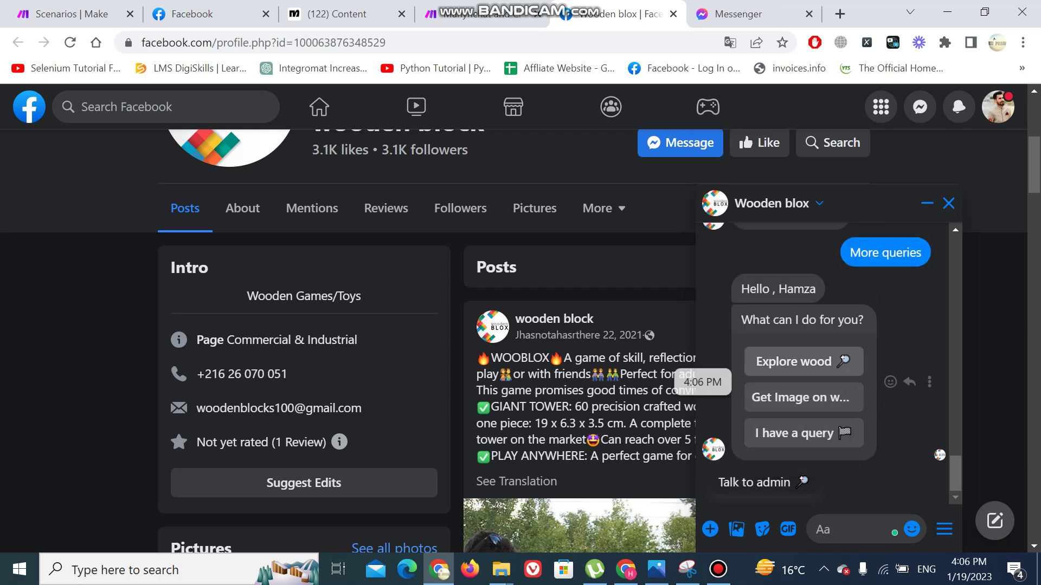
pyautogui.click(799, 433)
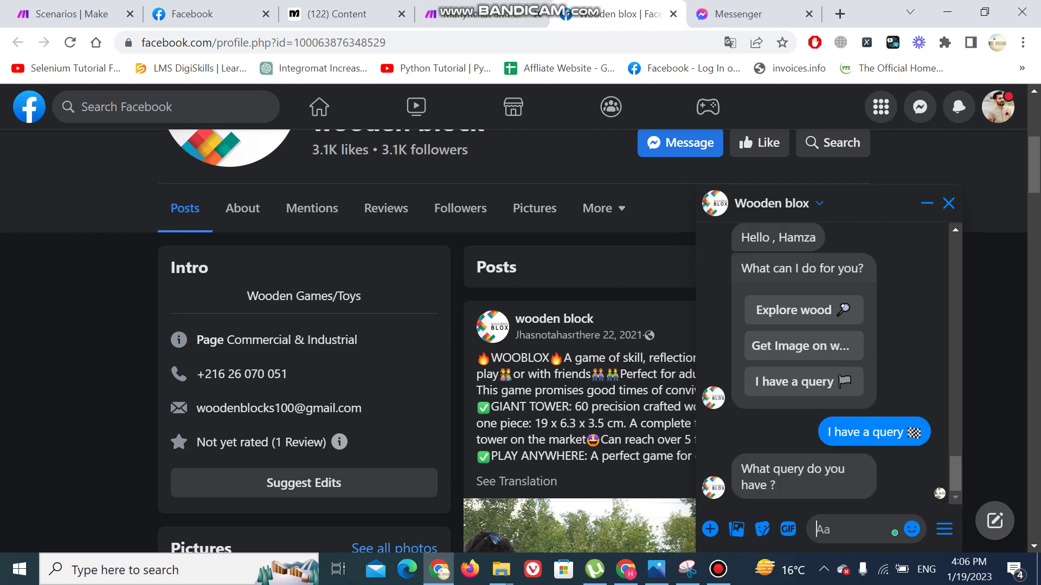
pyautogui.write('who is th')
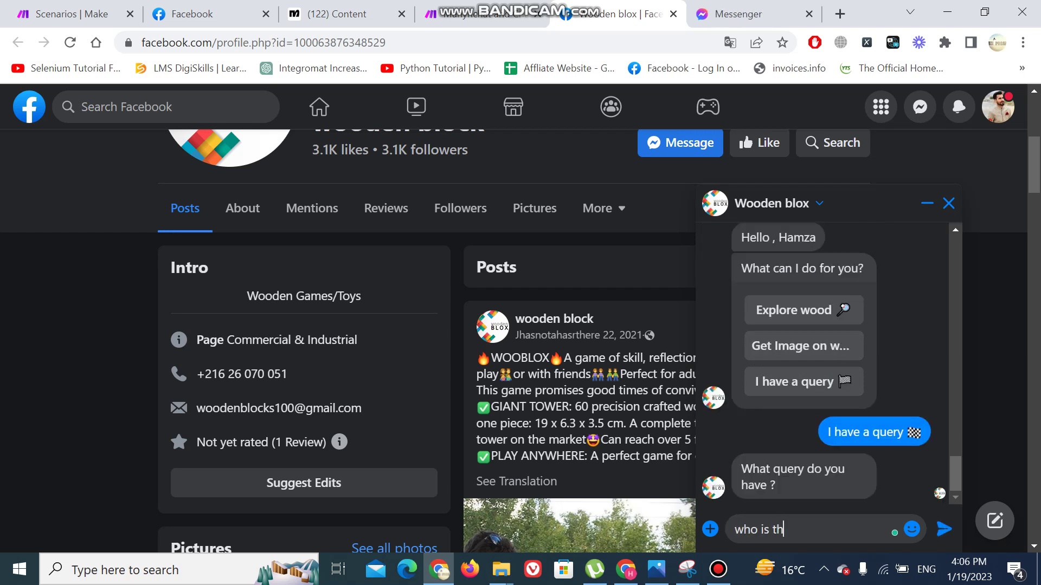
pyautogui.write('e best w')
pyautogui.write('ood make')
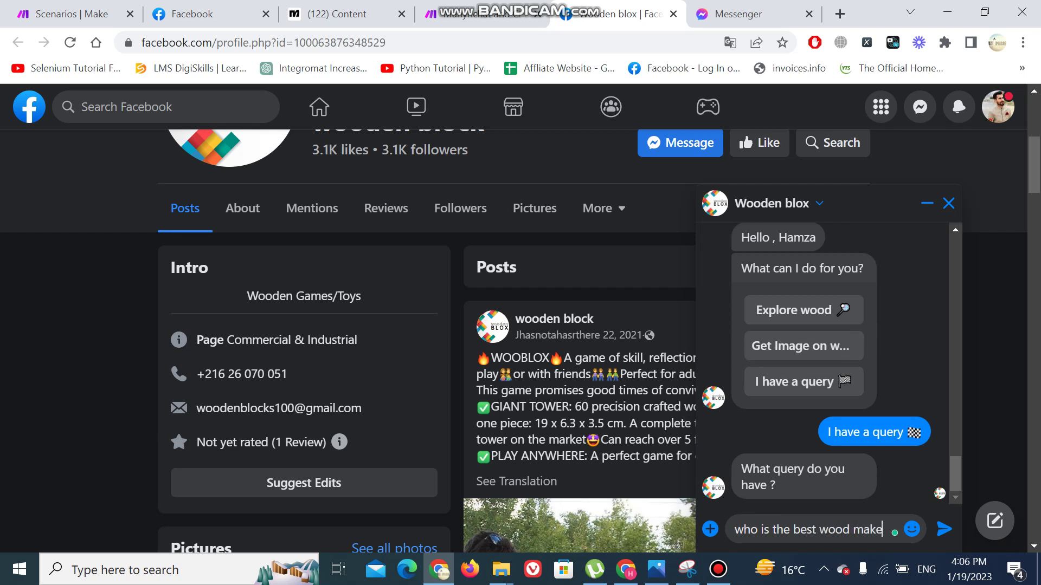
pyautogui.write('r company in')
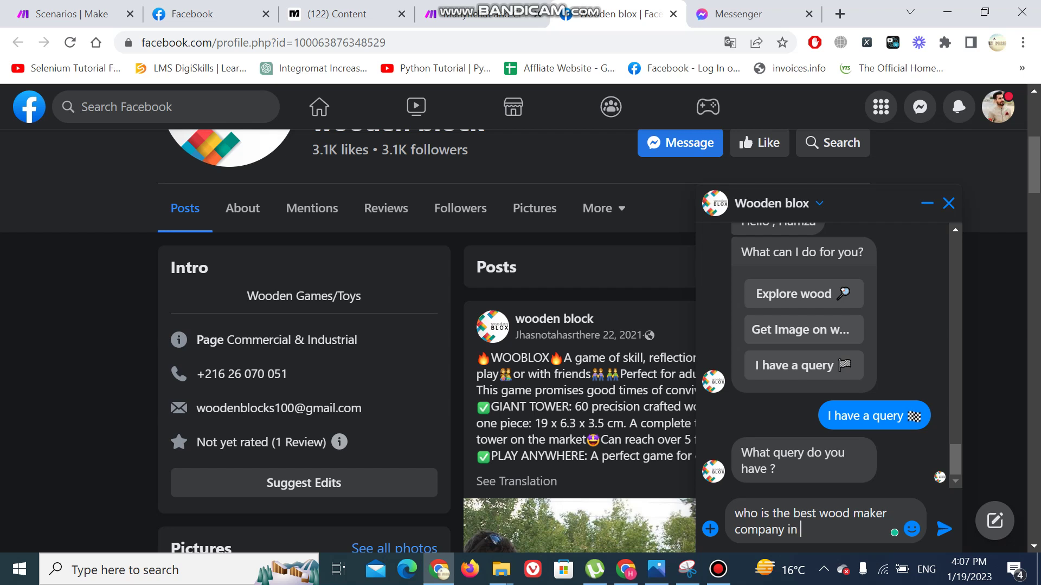
pyautogui.write(' USA?')
pyautogui.press('Return')
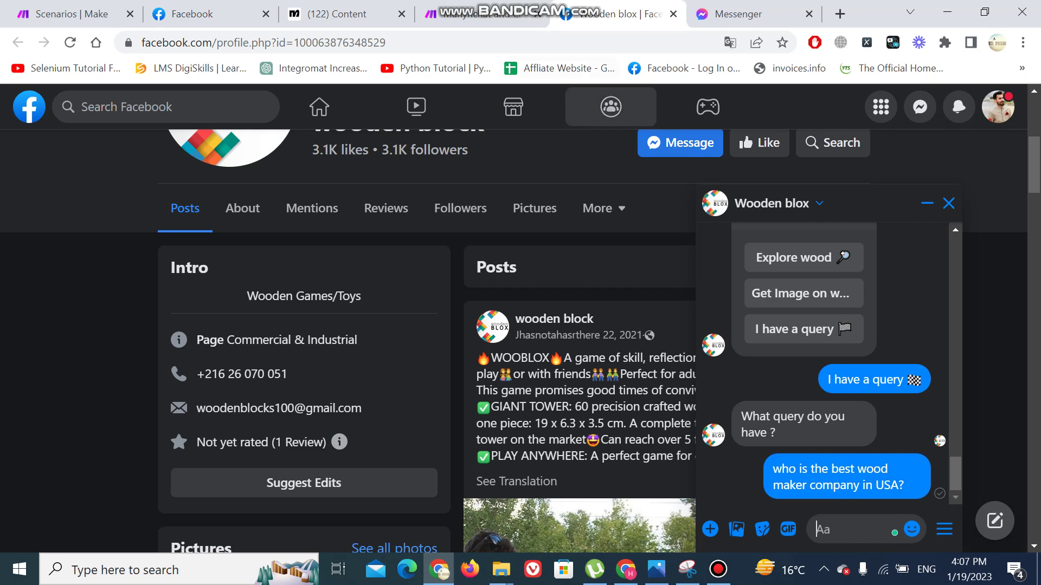
pyautogui.click(477, 16)
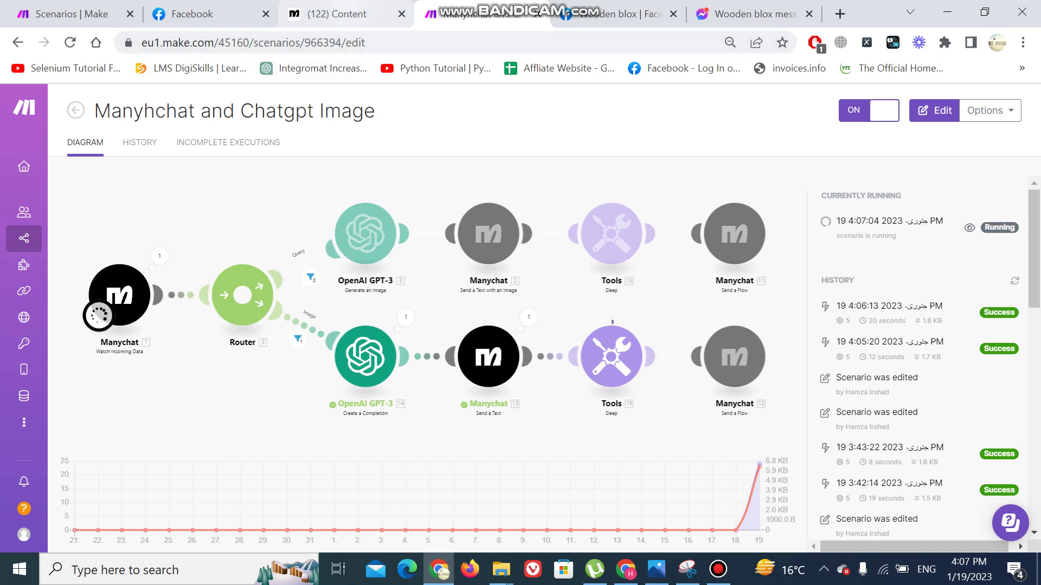
# Read the bot's answer on wood maker companies, then confirm Make logged a successful run.
pyautogui.click(618, 14)
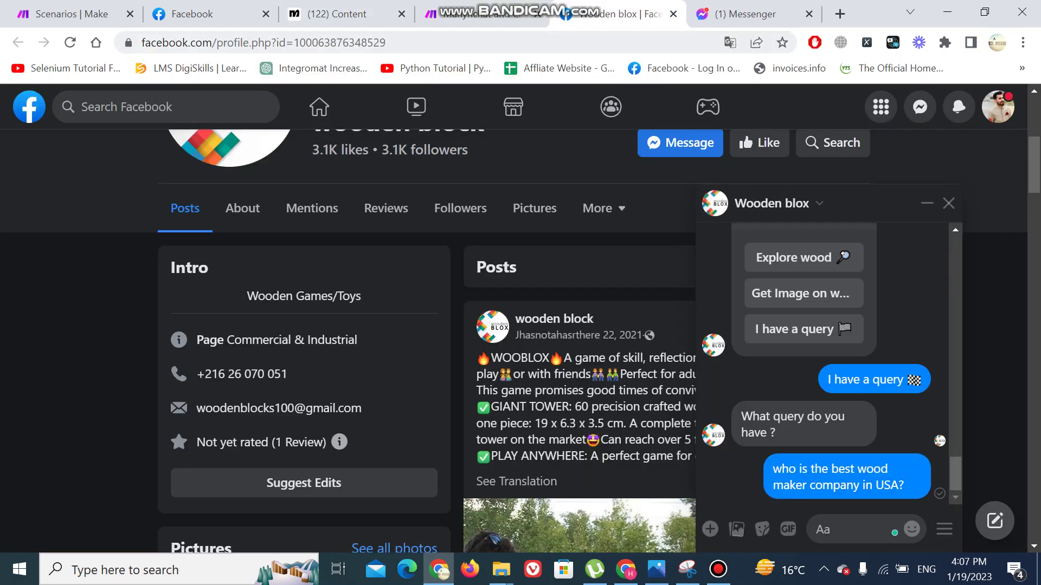
pyautogui.scroll(-3, 543, 326)
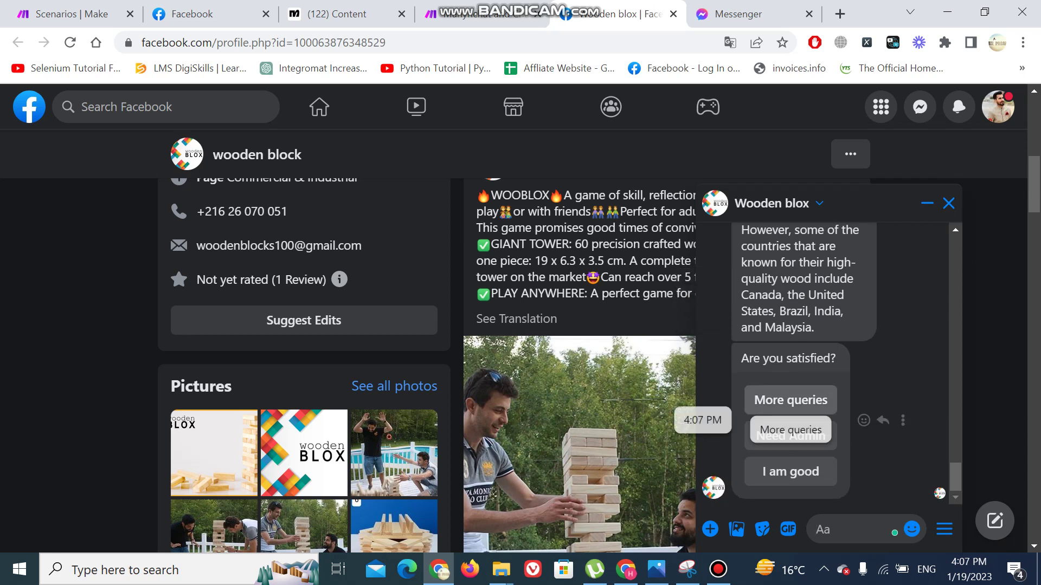
pyautogui.click(477, 14)
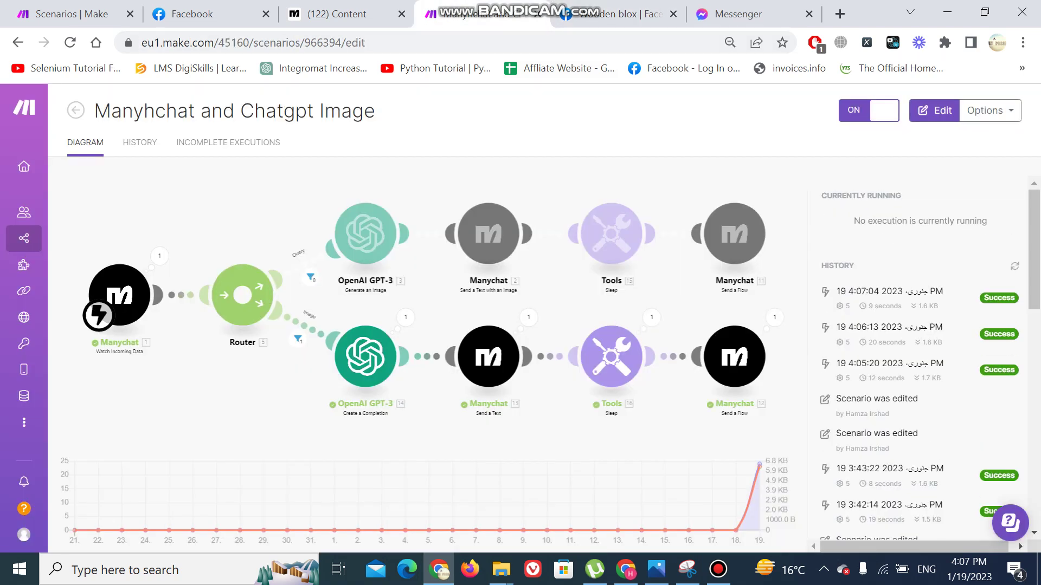
# Inspect the OpenAI GPT-3 Create a Completion module's prompt and settings.
pyautogui.click(462, 378)
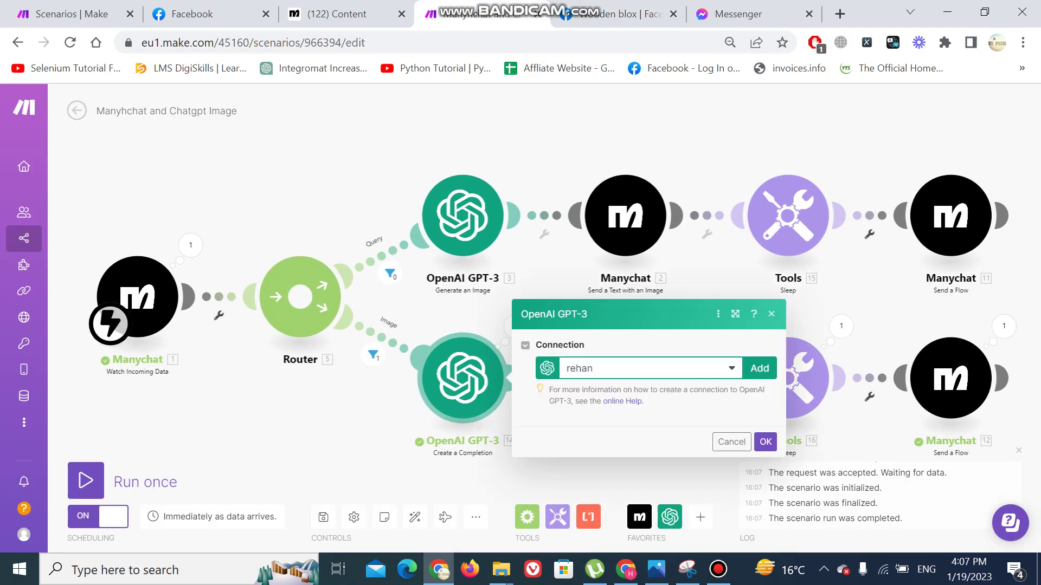
pyautogui.scroll(-1, 648, 320)
pyautogui.scroll(-4, 648, 320)
pyautogui.scroll(3, 648, 320)
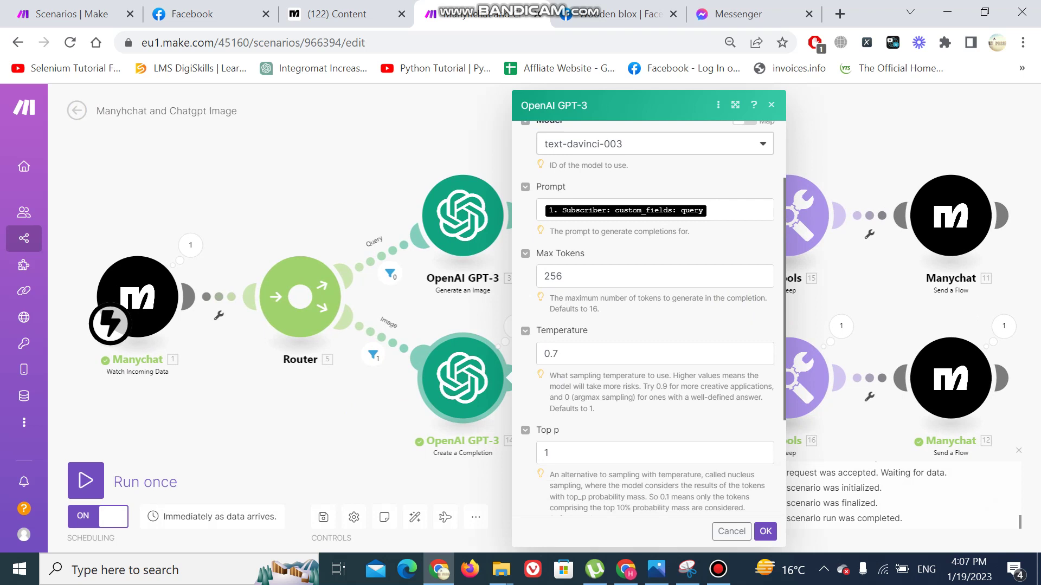
pyautogui.scroll(-1, 648, 320)
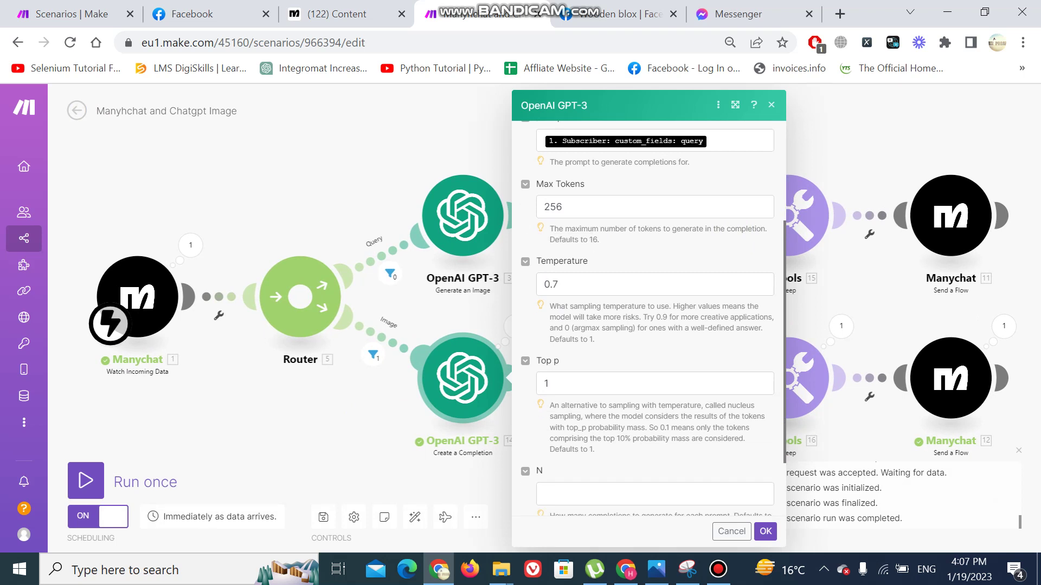
pyautogui.scroll(2, 648, 320)
pyautogui.scroll(-2, 648, 320)
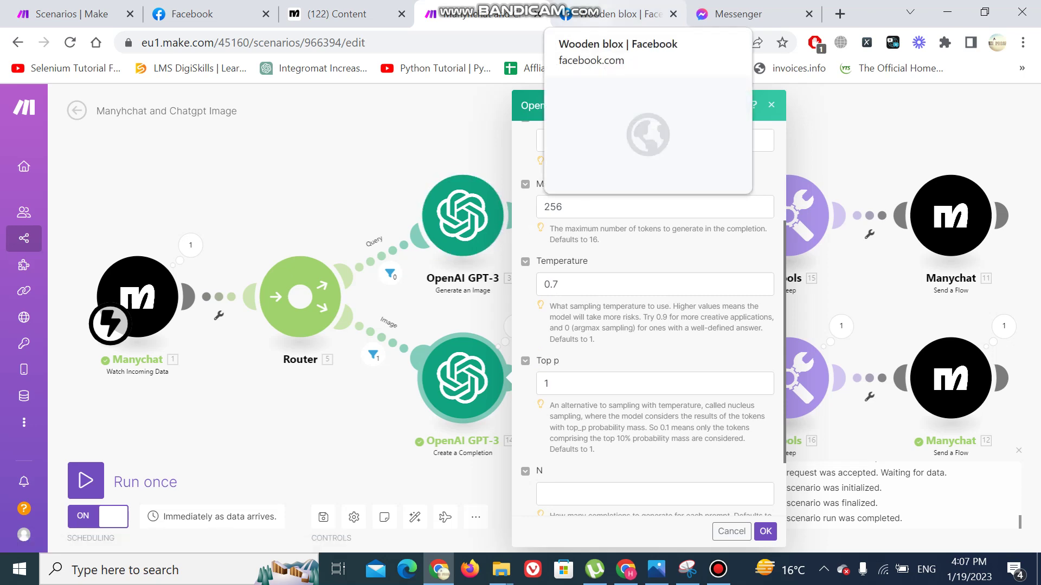
# Close the module settings and return to the Wooden blox chat.
pyautogui.click(77, 110)
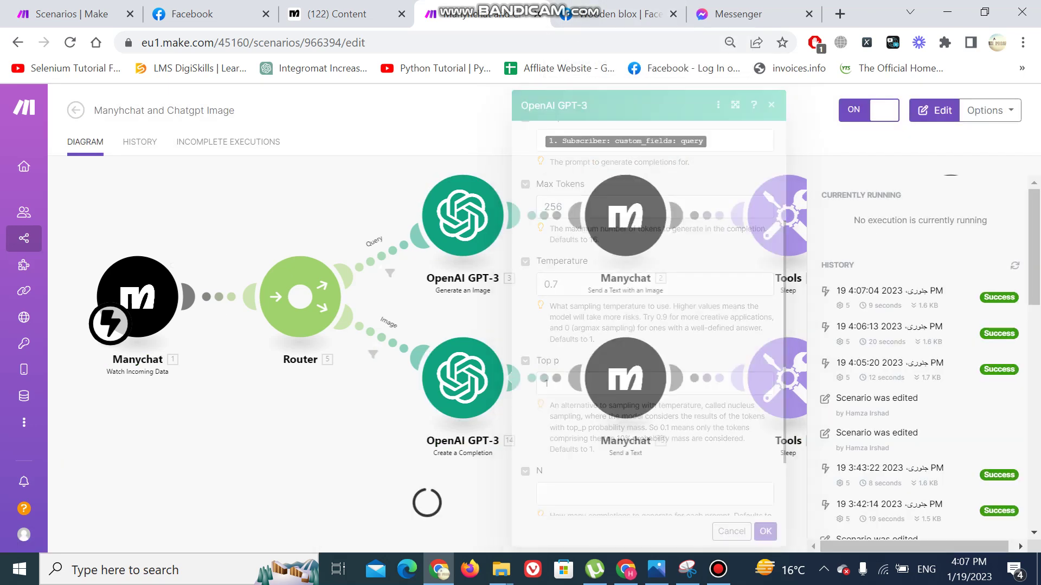
pyautogui.click(336, 14)
pyautogui.hotkey('ctrl', '5')
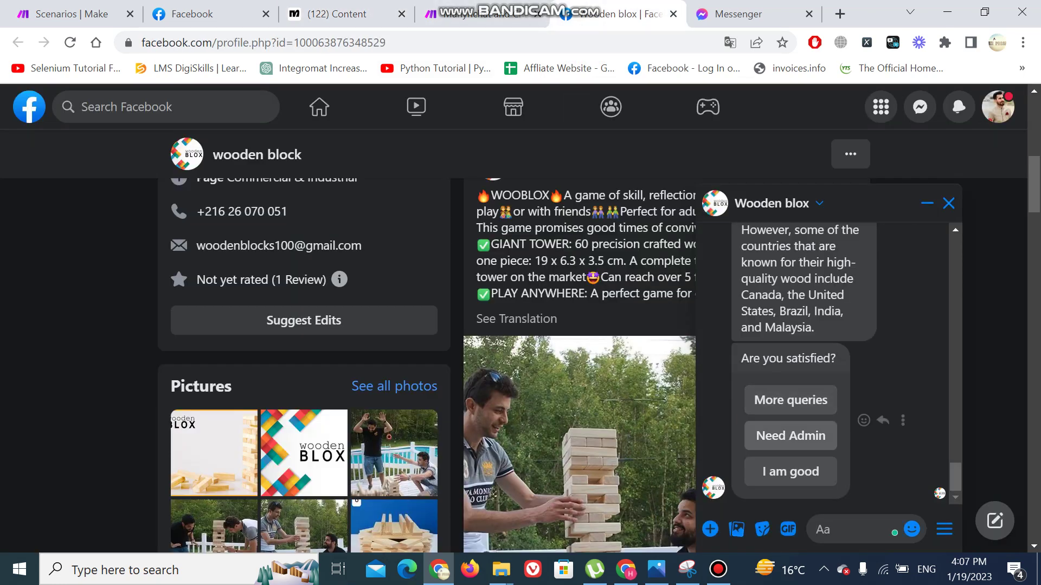
pyautogui.moveTo(790, 436)
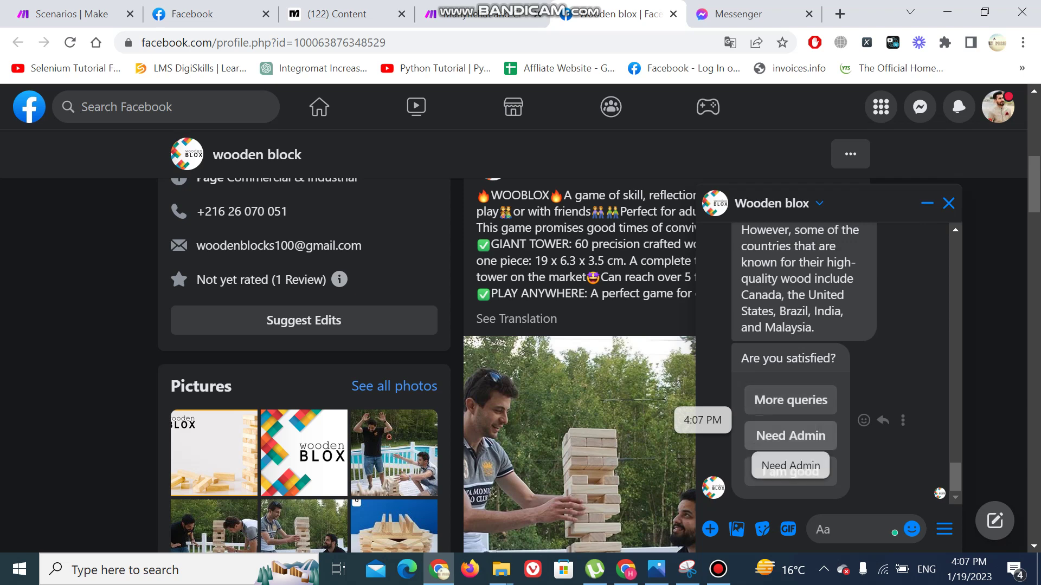
# Answer the bot with the "I am good" quick reply to get its closing good-day message.
pyautogui.click(790, 472)
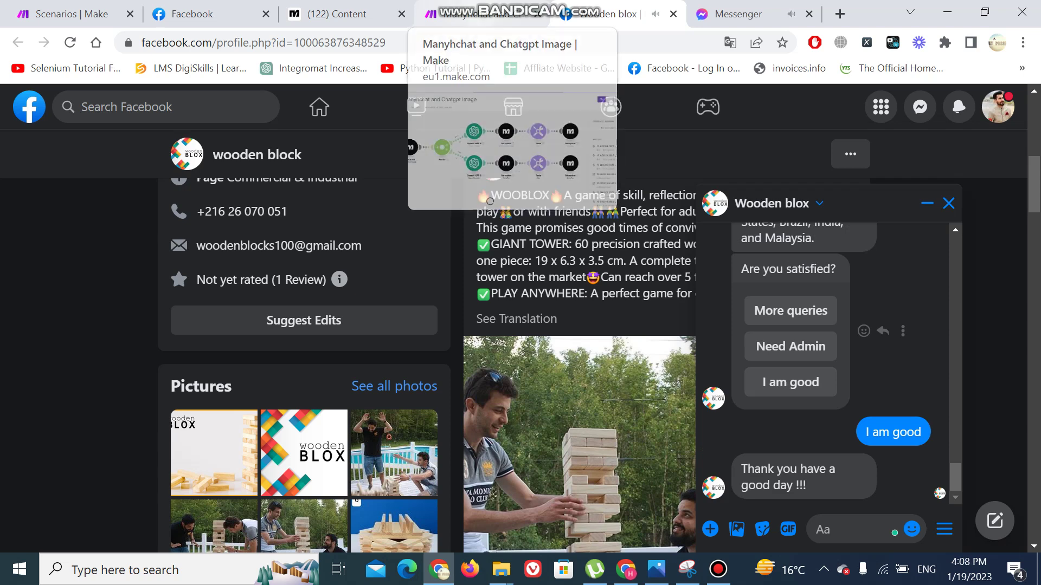
pyautogui.click(477, 14)
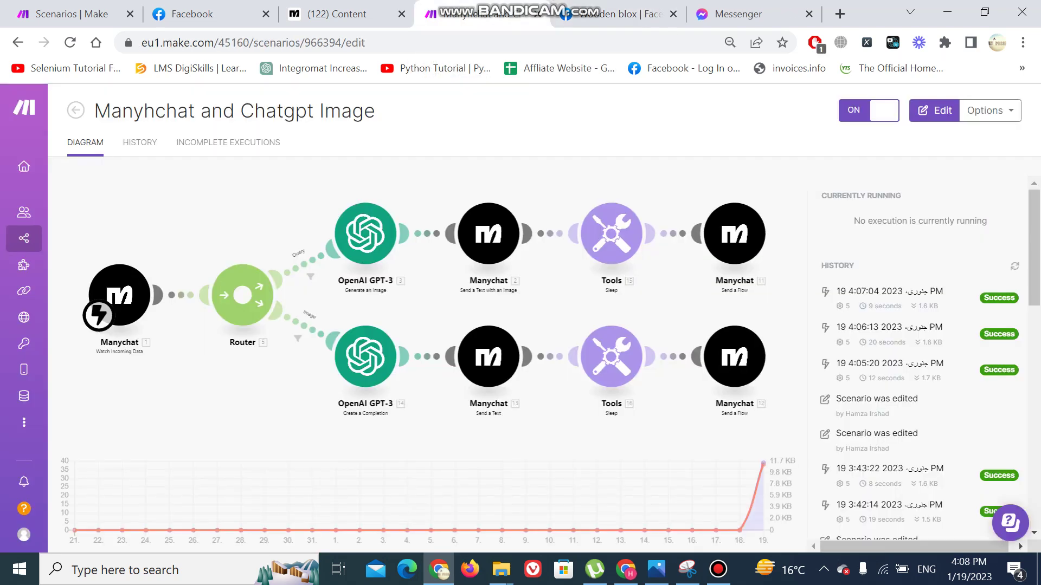